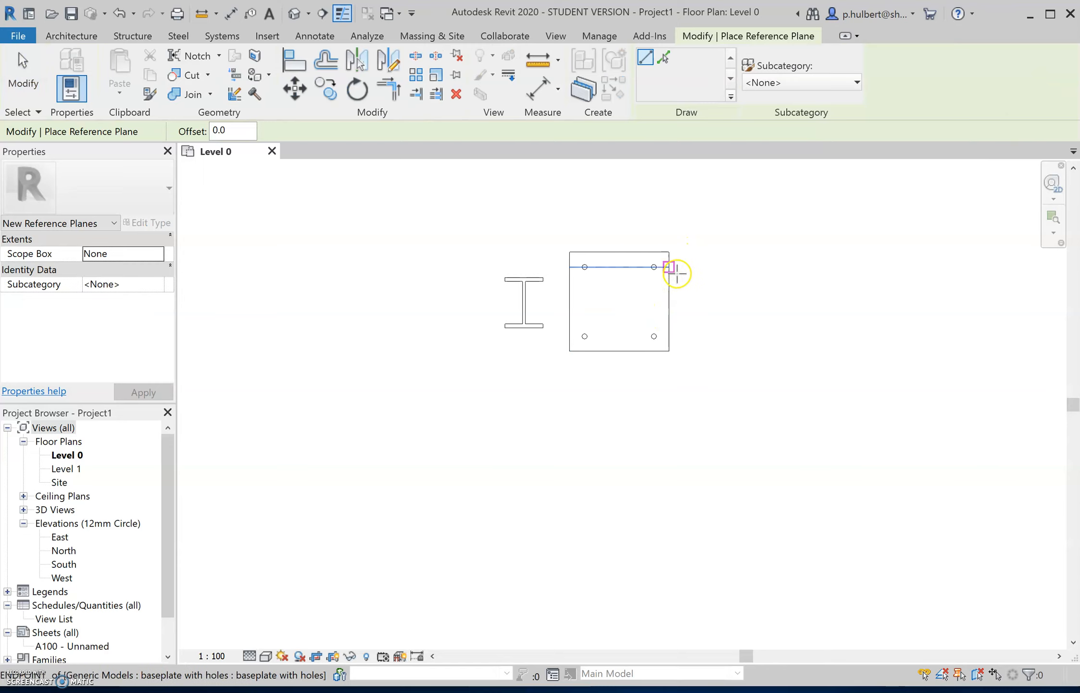
- Draw horizontal and vertical reference planes through the baseplate's edge midpoints so that they cross at its centre
{"action": "left_click", "coordinate": [669, 301]}
{"action": "left_click", "coordinate": [401, 301]}
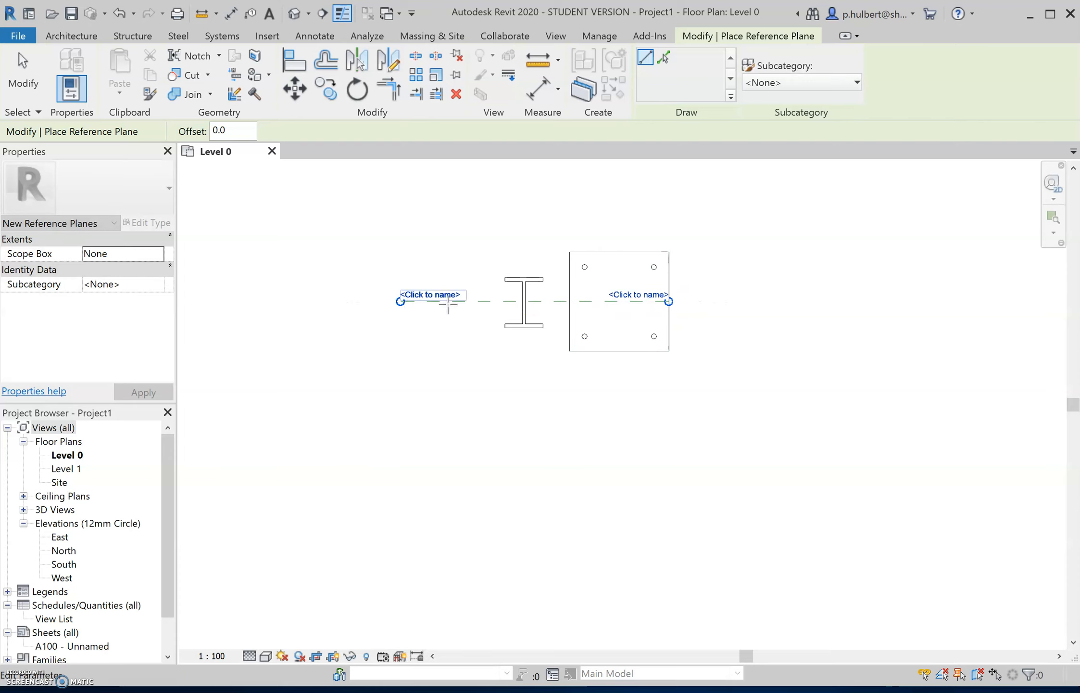
{"action": "left_click", "coordinate": [618, 251]}
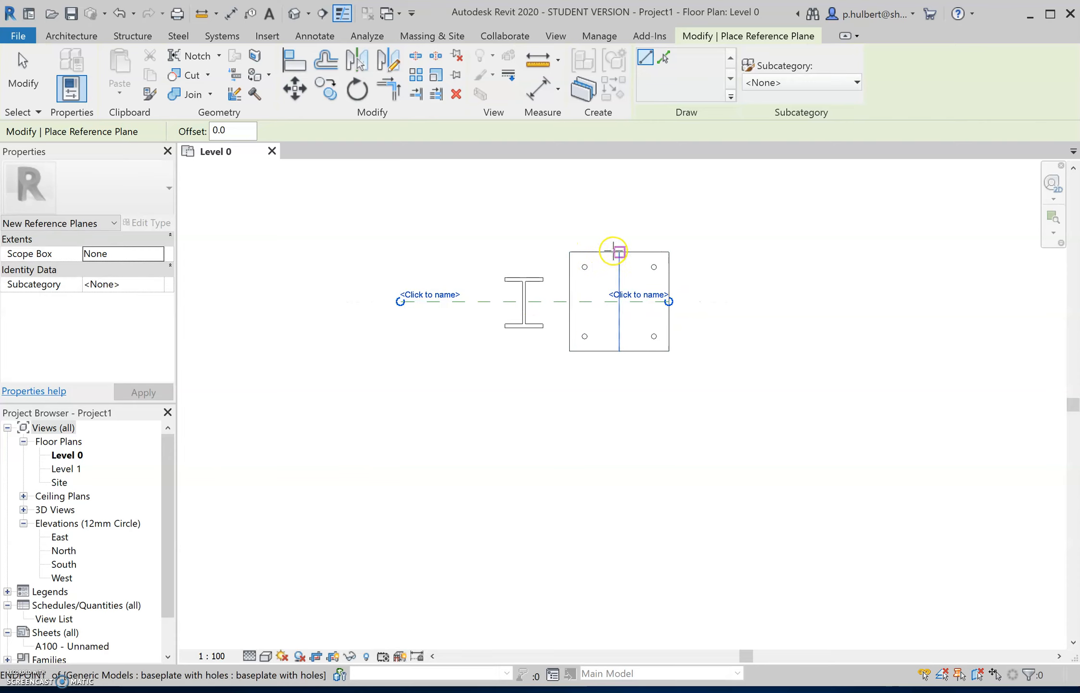
{"action": "left_click", "coordinate": [620, 421]}
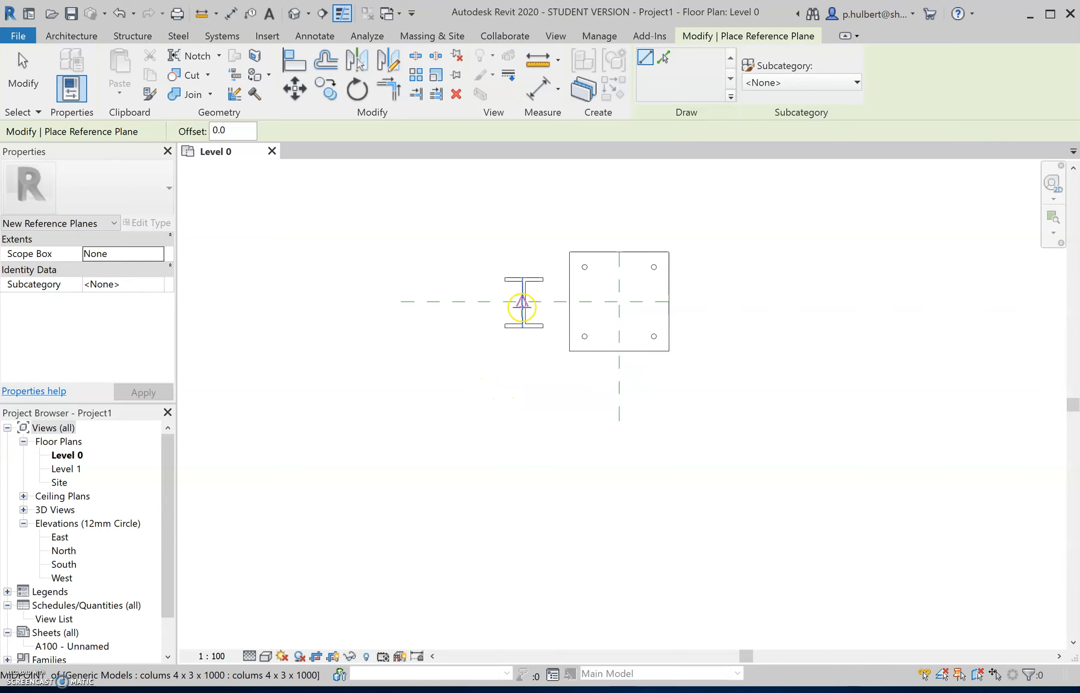
{"action": "scroll", "coordinate": [522, 303], "scroll_direction": "up", "scroll_amount": 5}
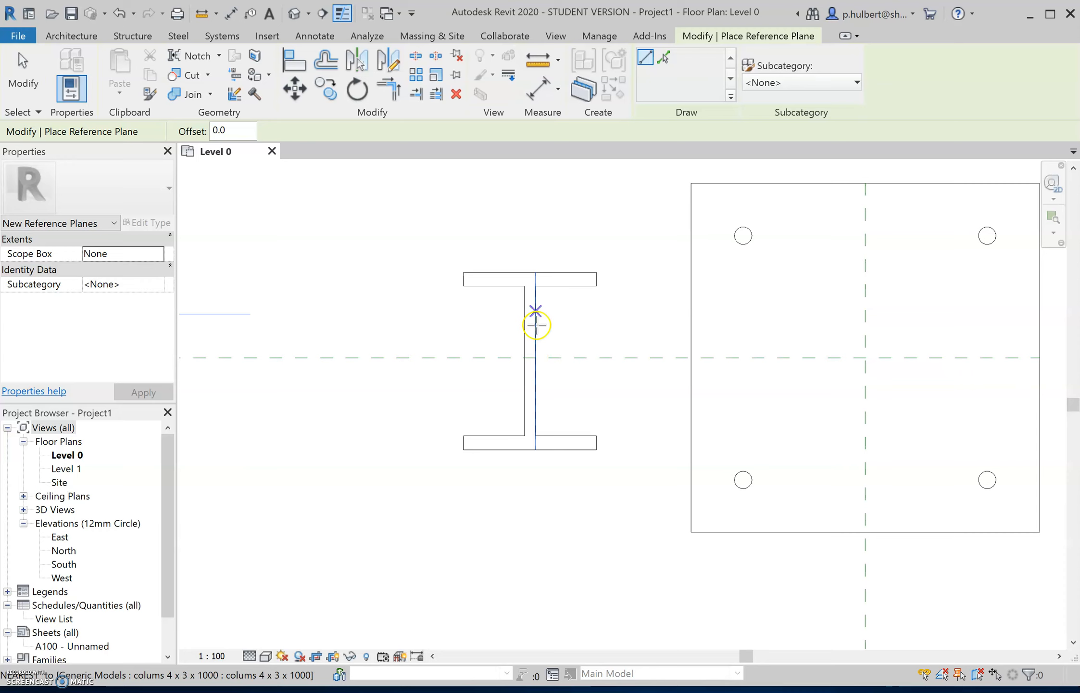
{"action": "key", "text": "Escape"}
{"action": "key", "text": "Escape"}
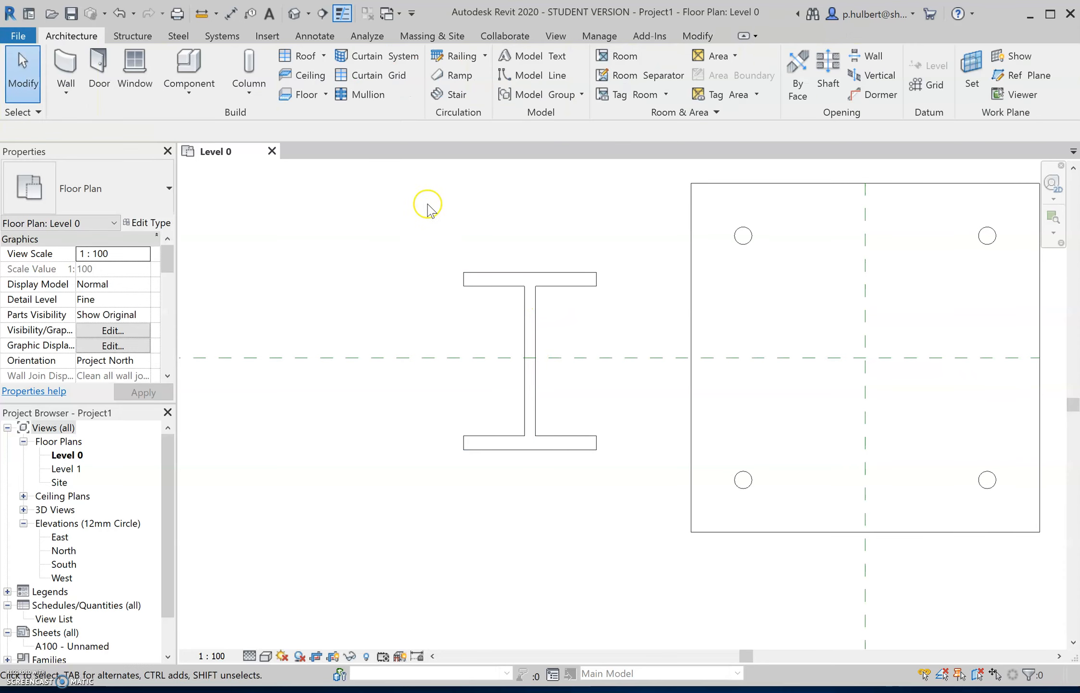
- Move the I-shaped column upward until its lower edge is about 13 mm below the horizontal reference plane
{"action": "left_click", "coordinate": [476, 271]}
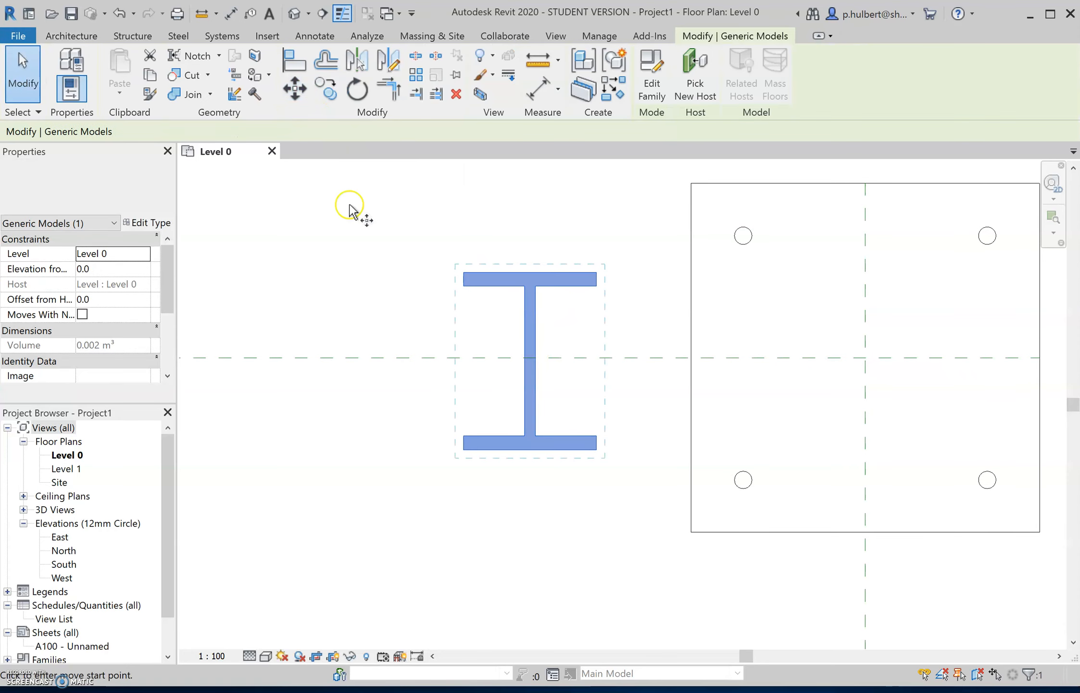
{"action": "key", "text": "m"}
{"action": "key", "text": "v"}
{"action": "left_click", "coordinate": [373, 262]}
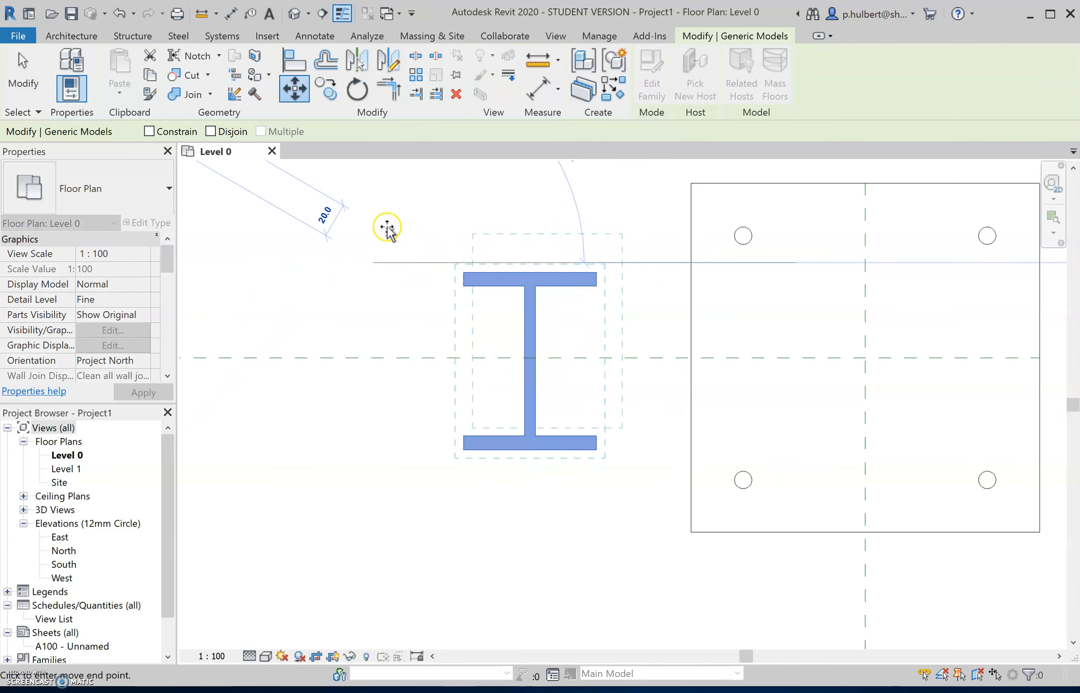
{"action": "left_click", "coordinate": [369, 192]}
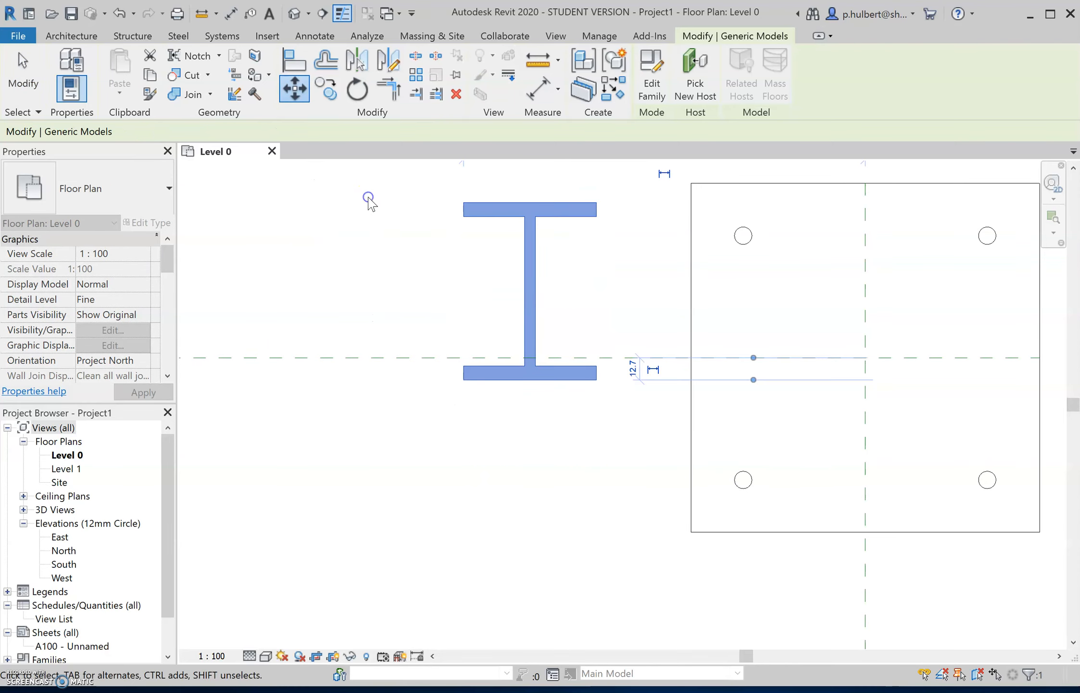
{"action": "key", "text": "Escape"}
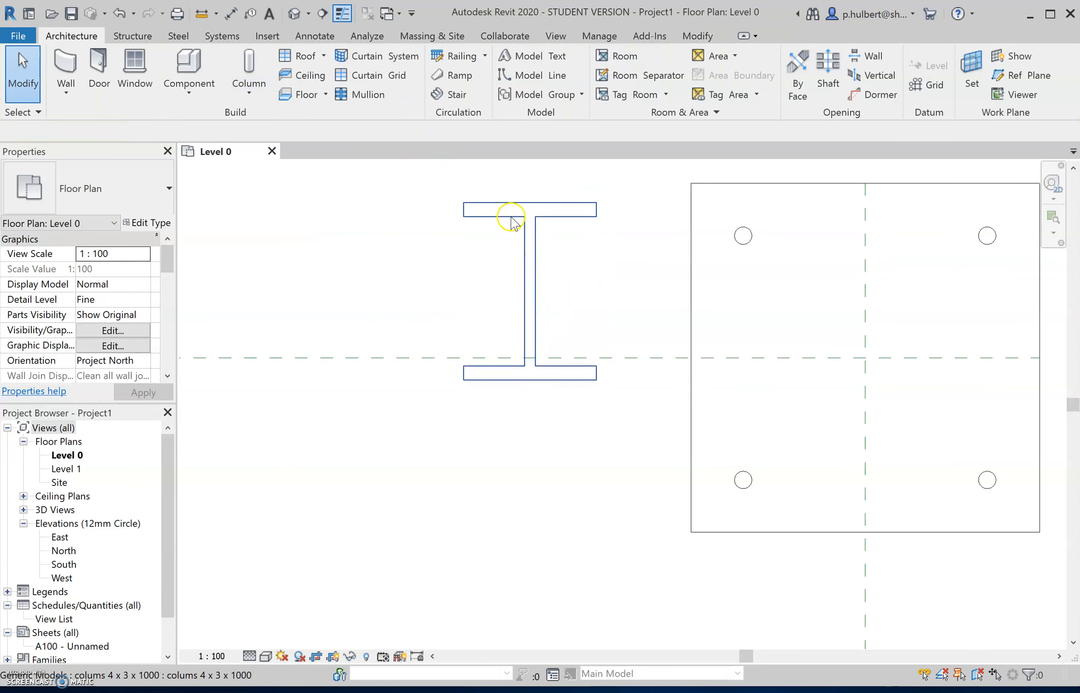
- Move the column vertically from its web's midpoint onto the horizontal reference plane
{"action": "left_click", "coordinate": [495, 216]}
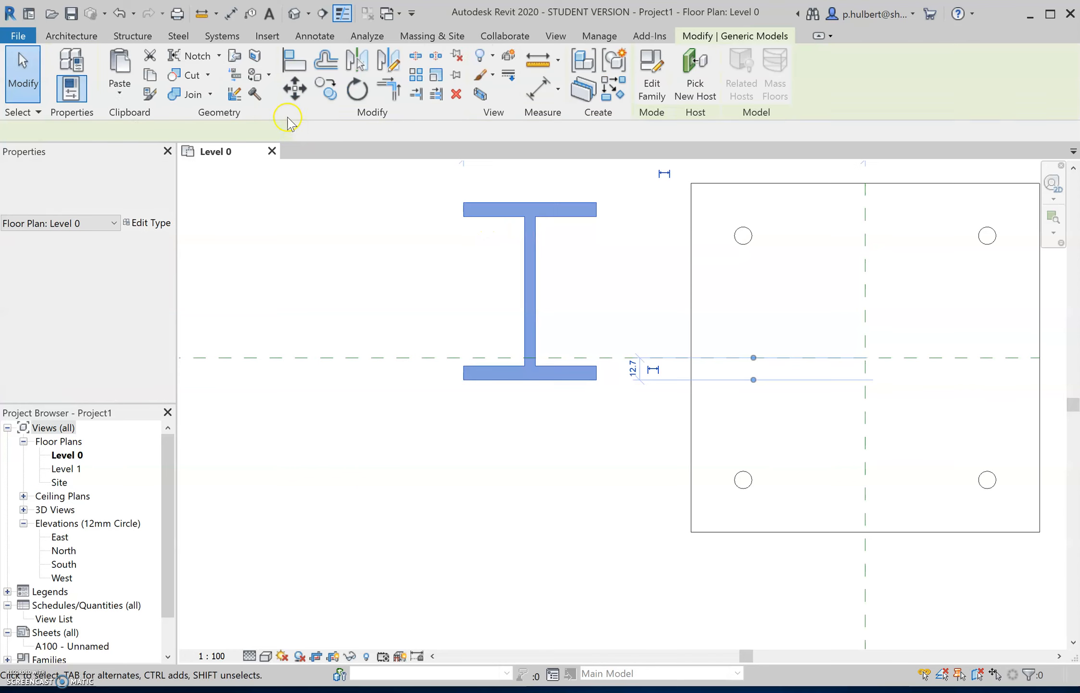
{"action": "left_click", "coordinate": [289, 92]}
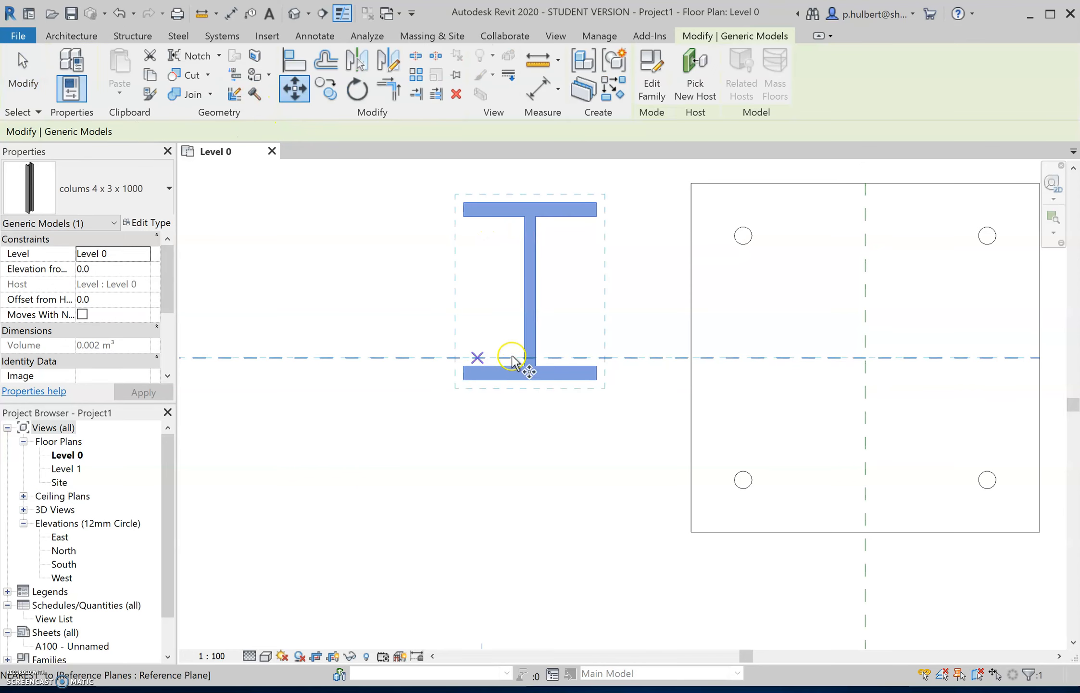
{"action": "left_click", "coordinate": [536, 288]}
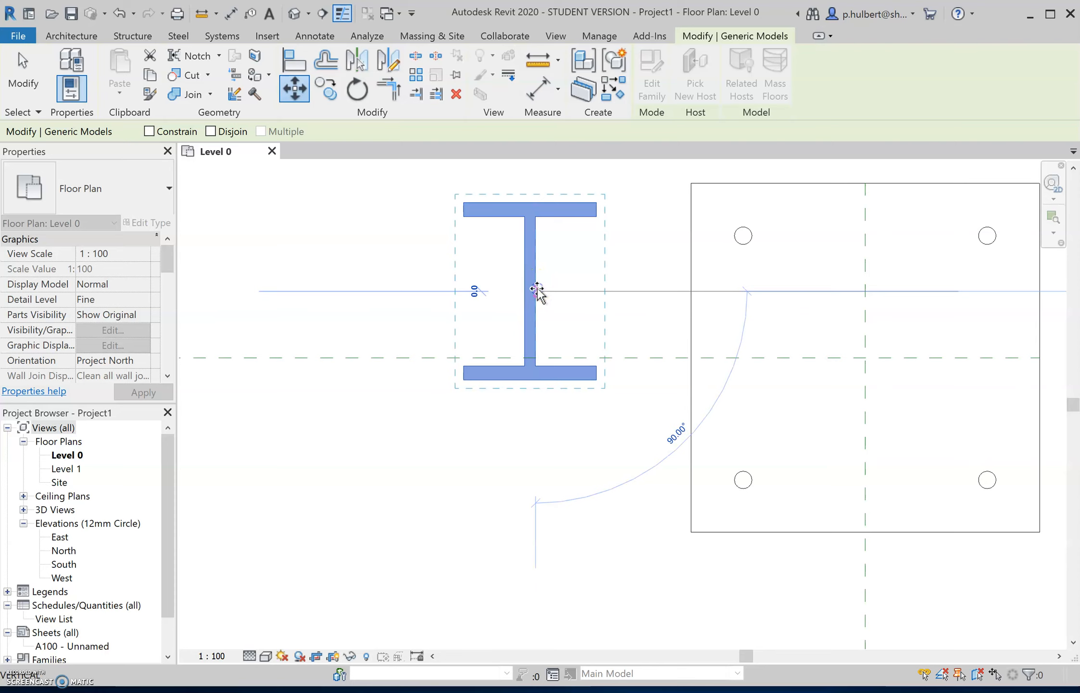
{"action": "left_click", "coordinate": [535, 357]}
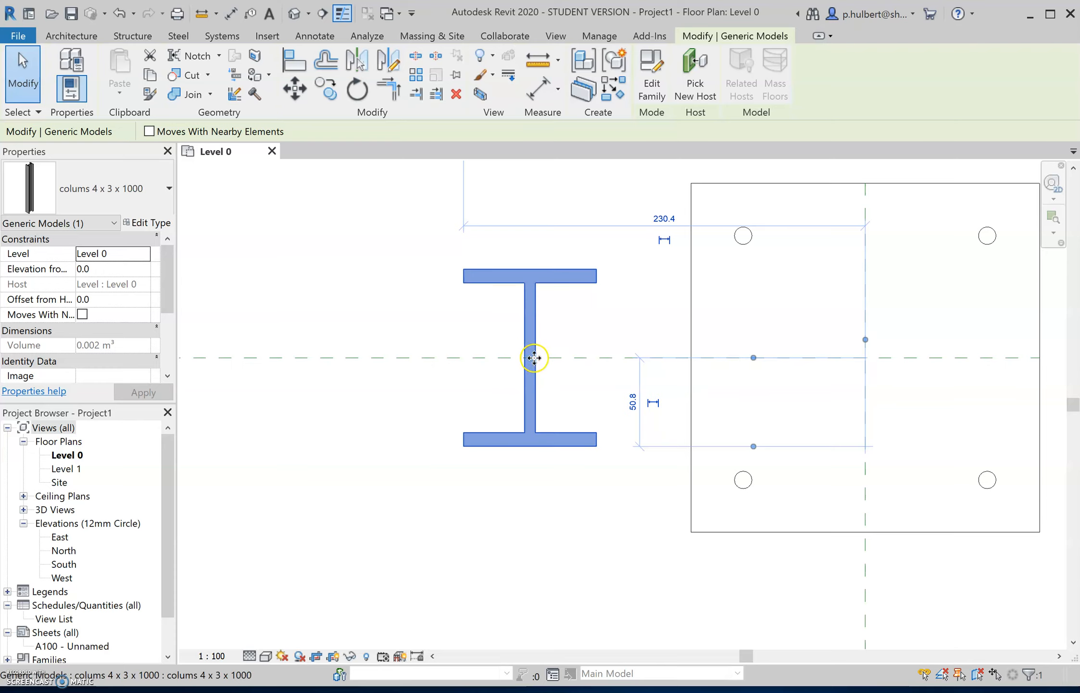
- Move the column from its web's centre to the intersection of the two reference planes on the baseplate
{"action": "left_click", "coordinate": [295, 92]}
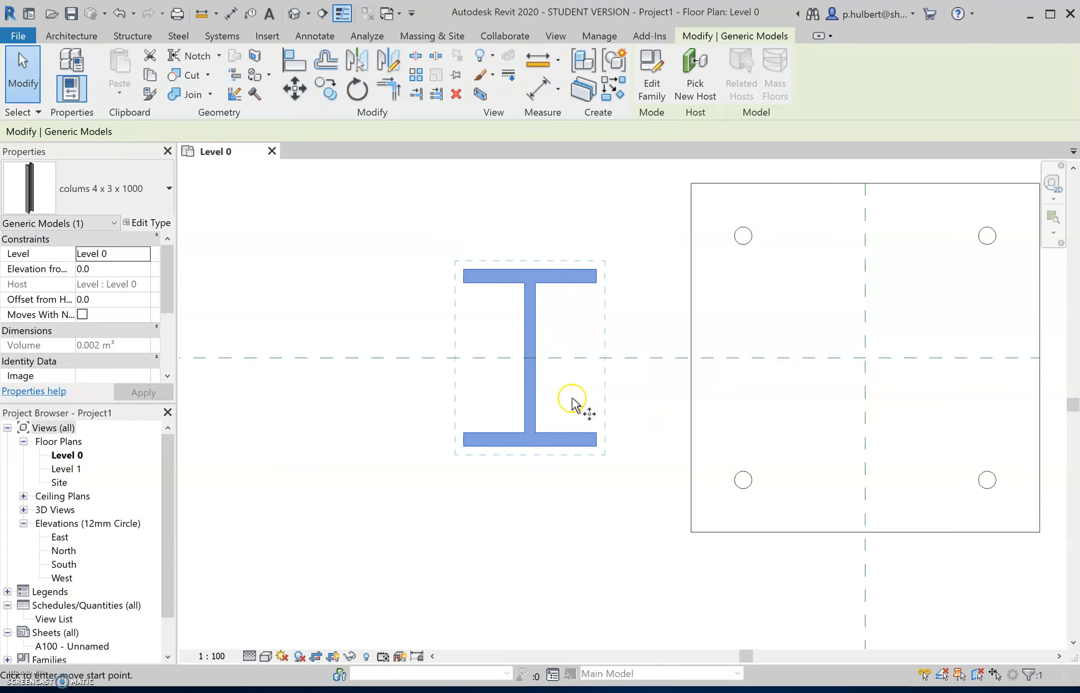
{"action": "left_click", "coordinate": [530, 358]}
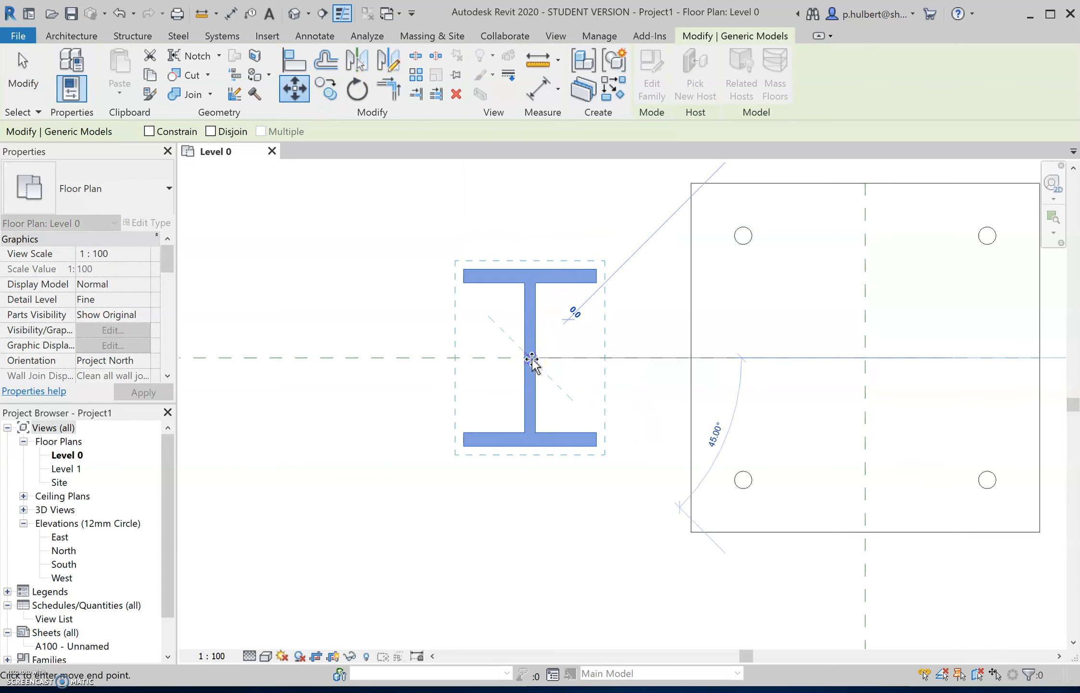
{"action": "left_click", "coordinate": [866, 359]}
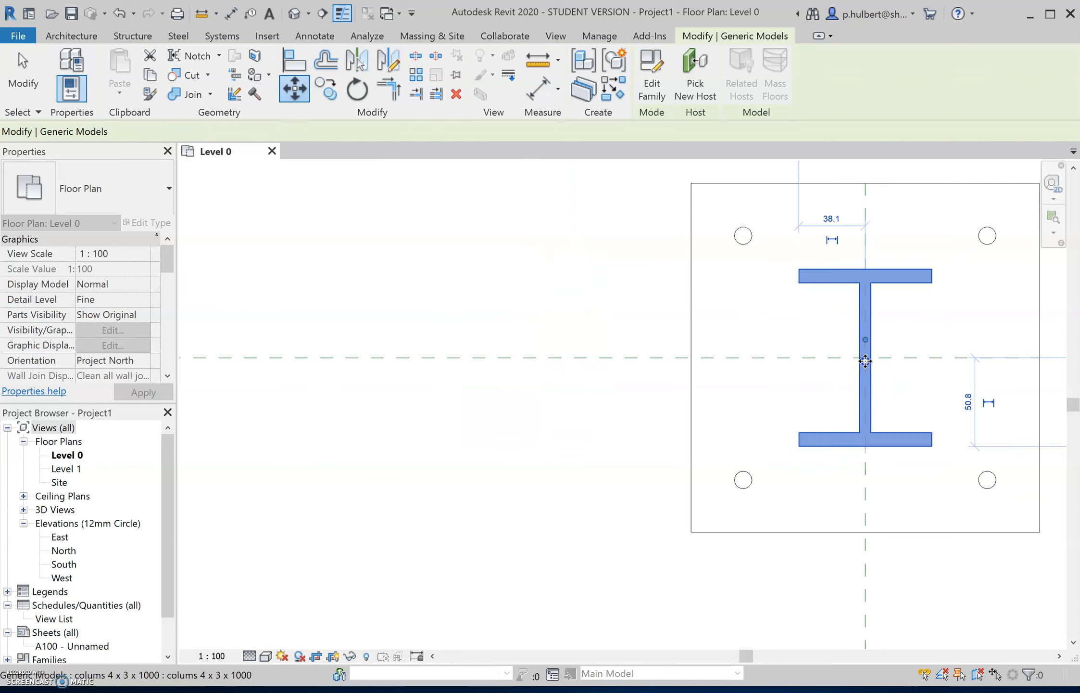
{"action": "key", "text": "Escape"}
- Delete the vertical and horizontal reference planes used for centring the column
{"action": "scroll", "coordinate": [705, 381], "scroll_direction": "down", "scroll_amount": 5}
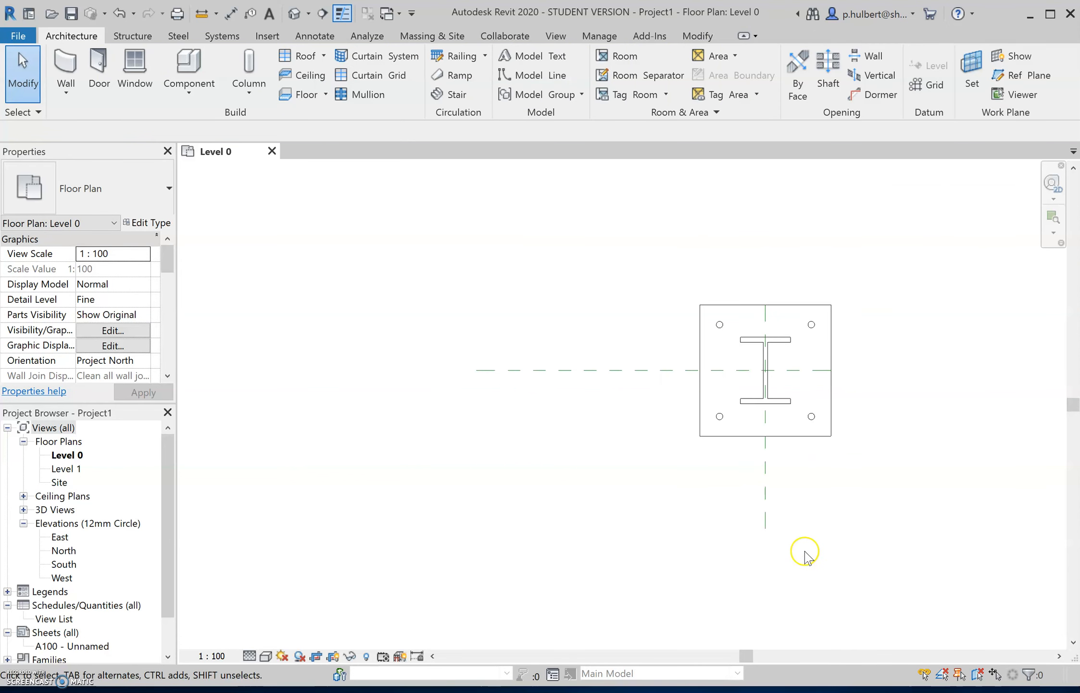
{"action": "left_click_drag", "start_coordinate": [802, 543], "coordinate": [736, 504]}
{"action": "key", "text": "Delete"}
{"action": "left_click", "coordinate": [530, 369]}
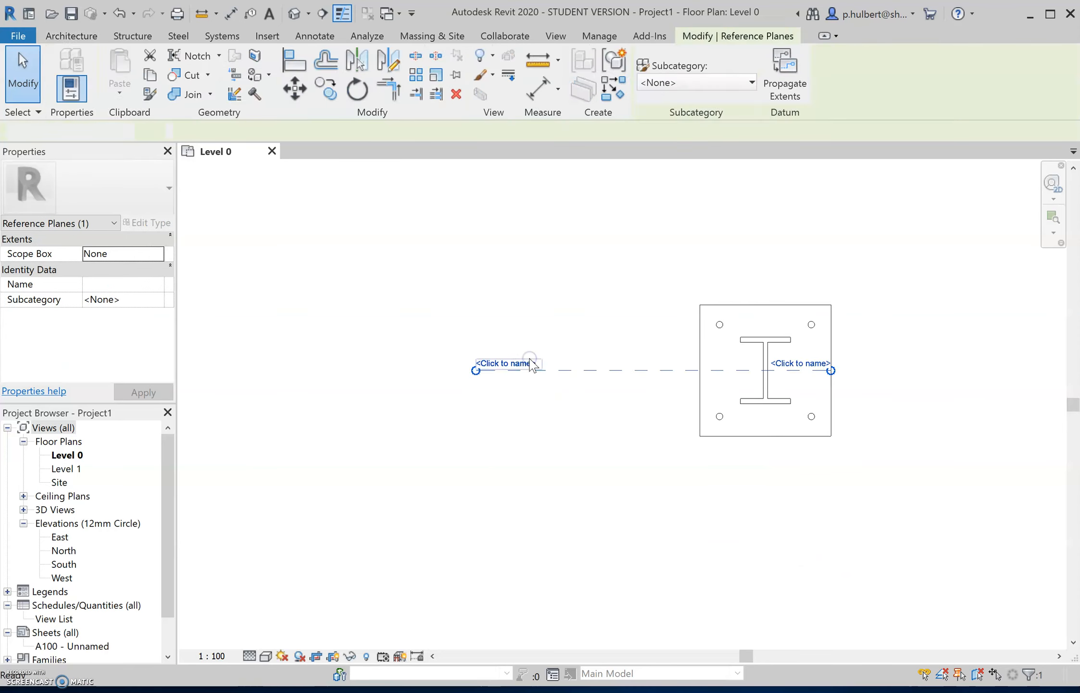
{"action": "key", "text": "Delete"}
{"action": "scroll", "coordinate": [703, 376], "scroll_direction": "down", "scroll_amount": 1}
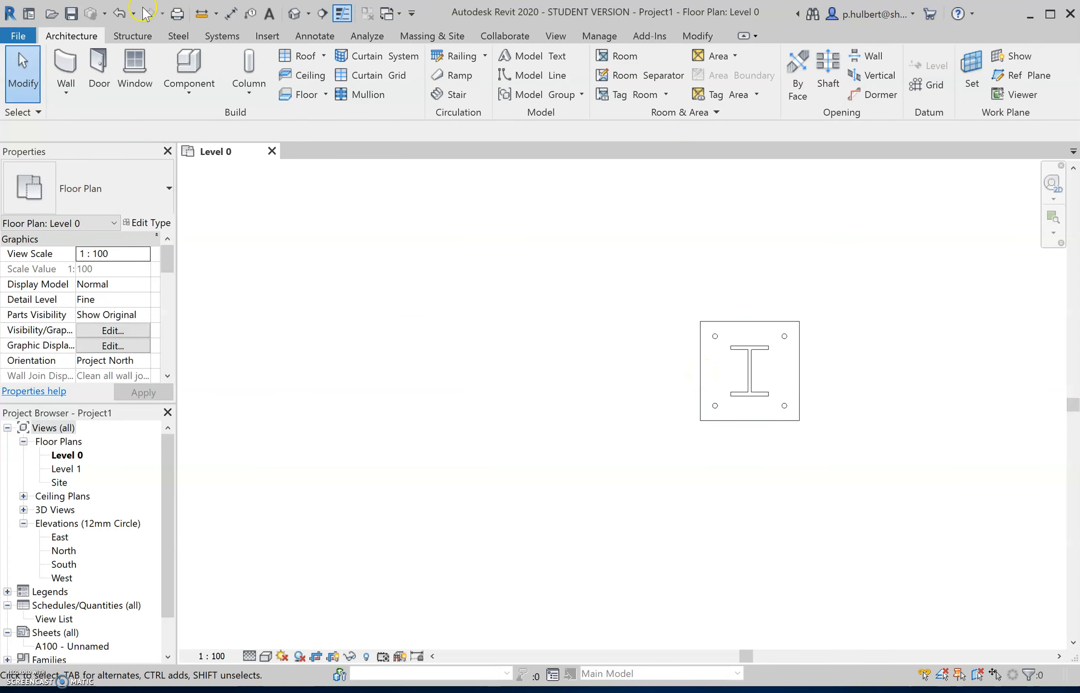
- Open the default 3D view and examine the column standing on its baseplate
{"action": "left_click", "coordinate": [296, 16]}
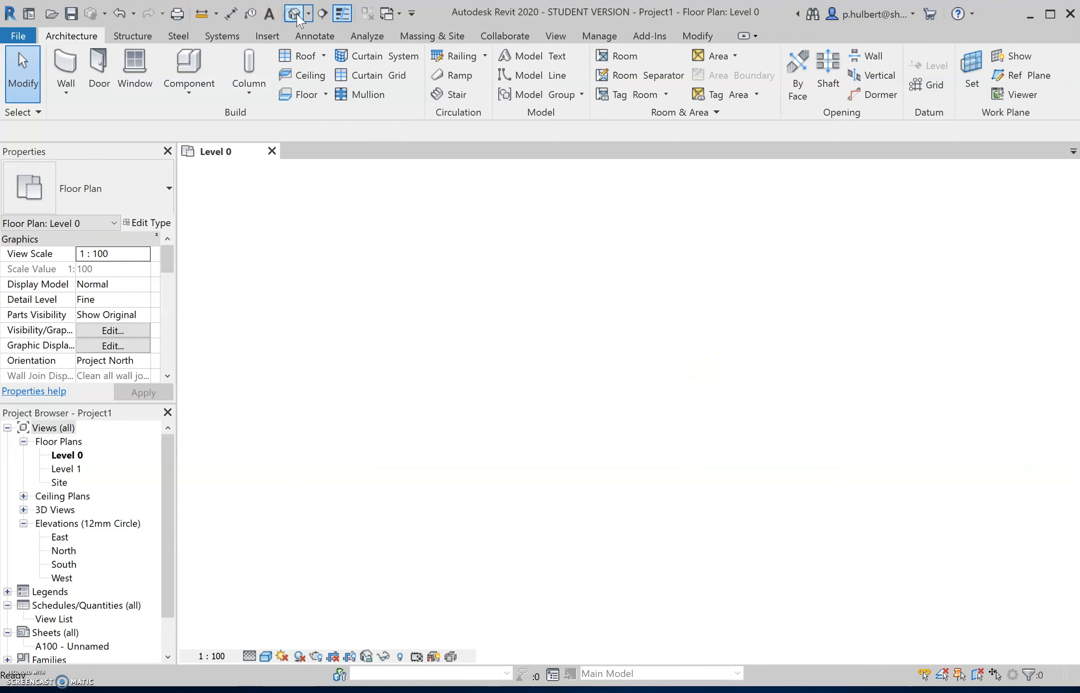
{"action": "scroll", "coordinate": [594, 511], "scroll_direction": "up", "scroll_amount": 2}
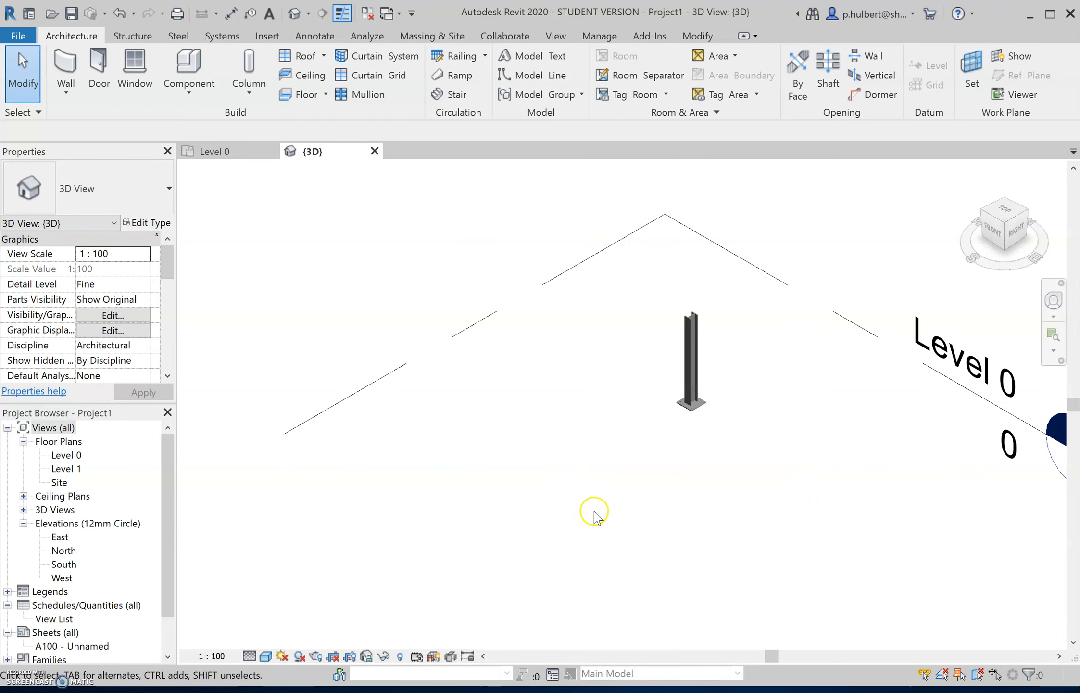
{"action": "scroll", "coordinate": [695, 423], "scroll_direction": "up", "scroll_amount": 3}
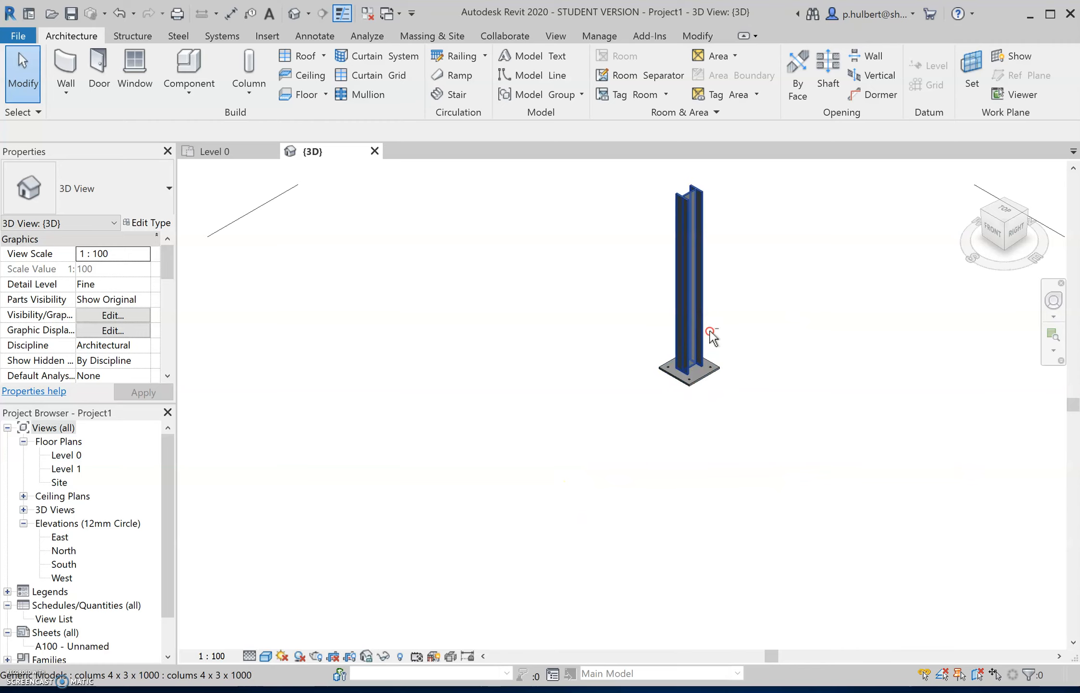
{"action": "scroll", "coordinate": [714, 331], "scroll_direction": "down", "scroll_amount": 1}
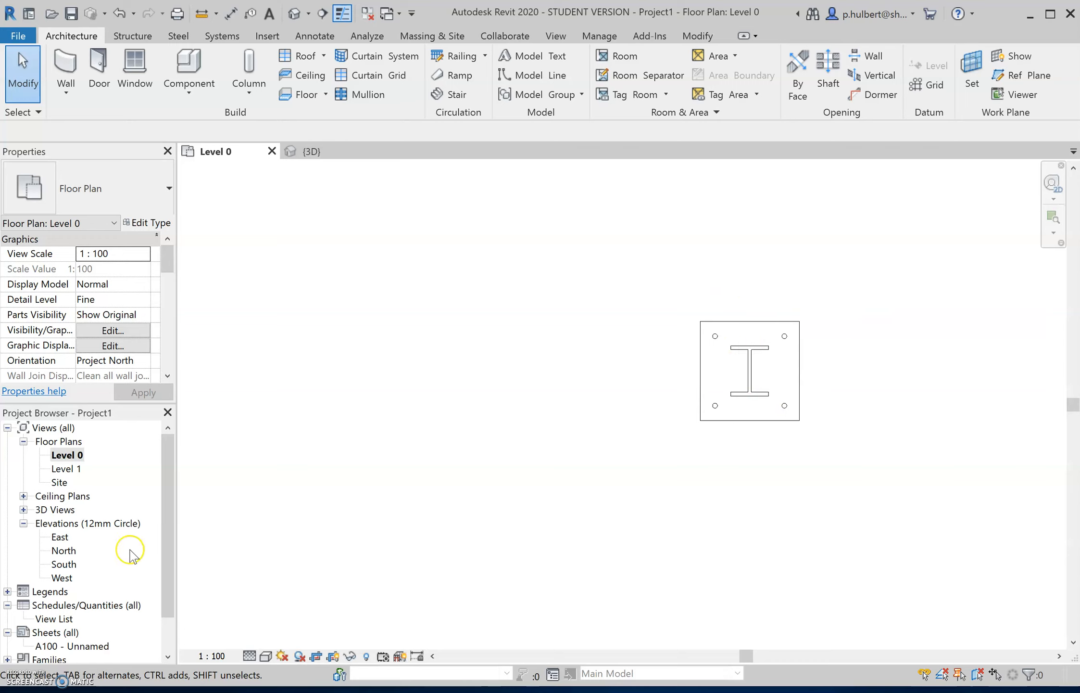
- Start creating a new sheet for the project under Sheets (all)
{"action": "scroll", "coordinate": [63, 589], "scroll_direction": "down", "scroll_amount": 1}
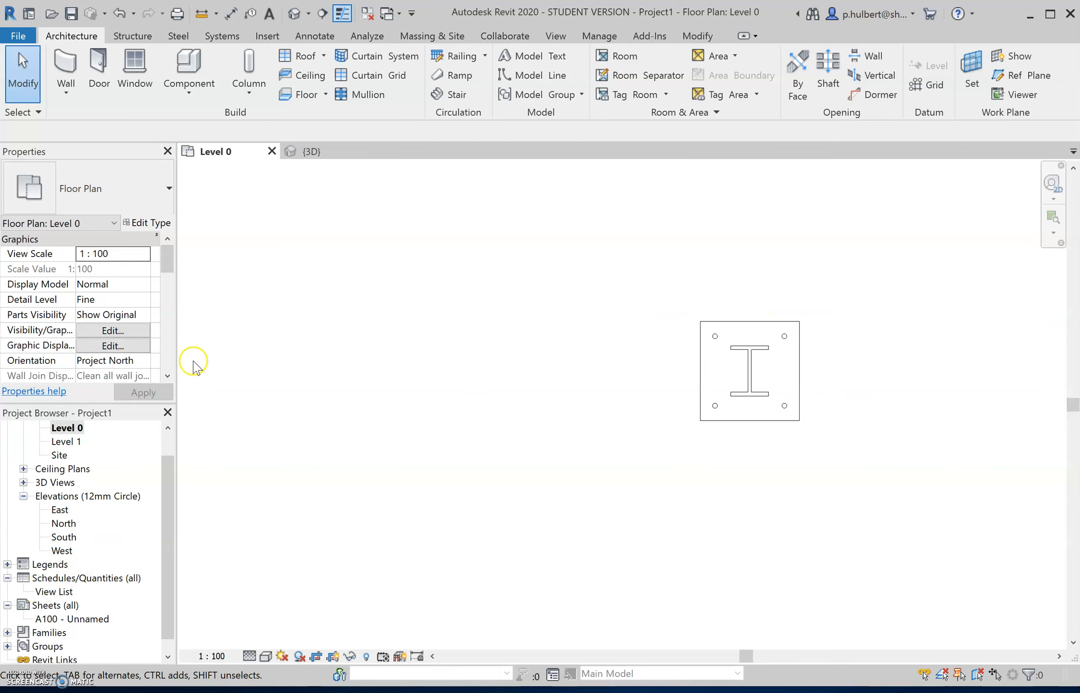
{"action": "left_click", "coordinate": [50, 605]}
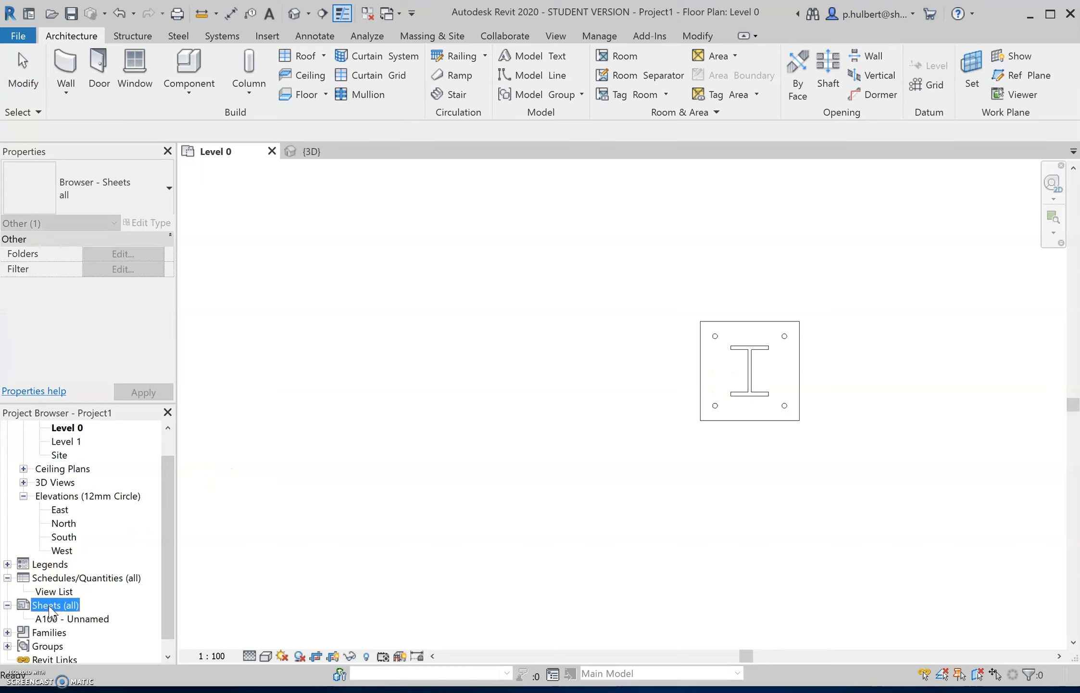
{"action": "right_click", "coordinate": [50, 607]}
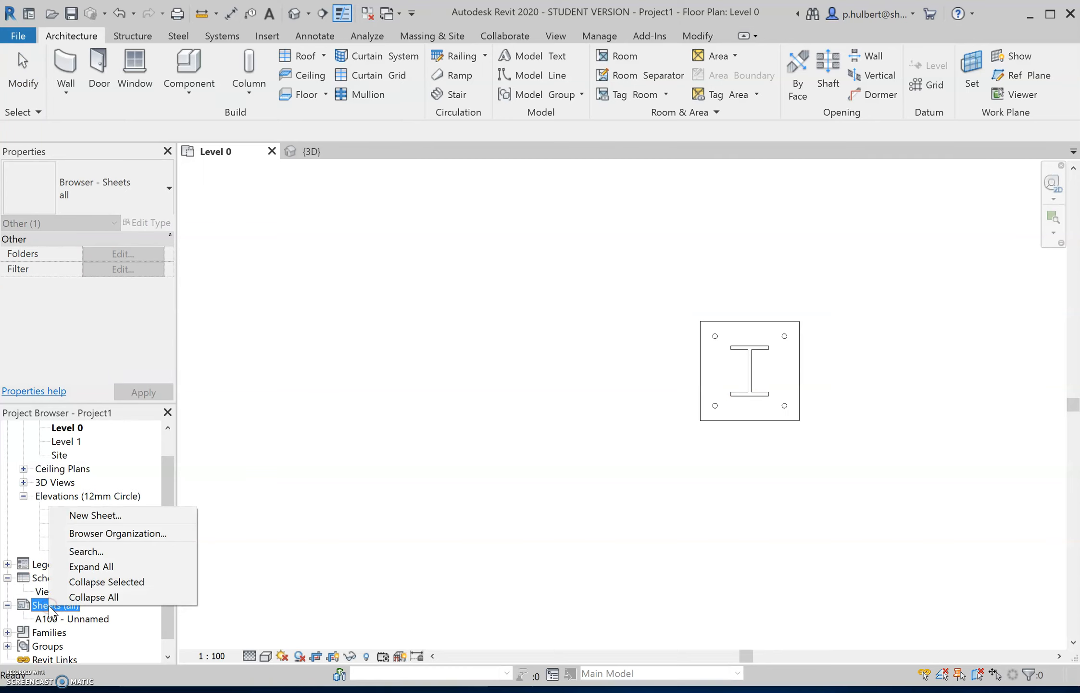
{"action": "left_click", "coordinate": [159, 516]}
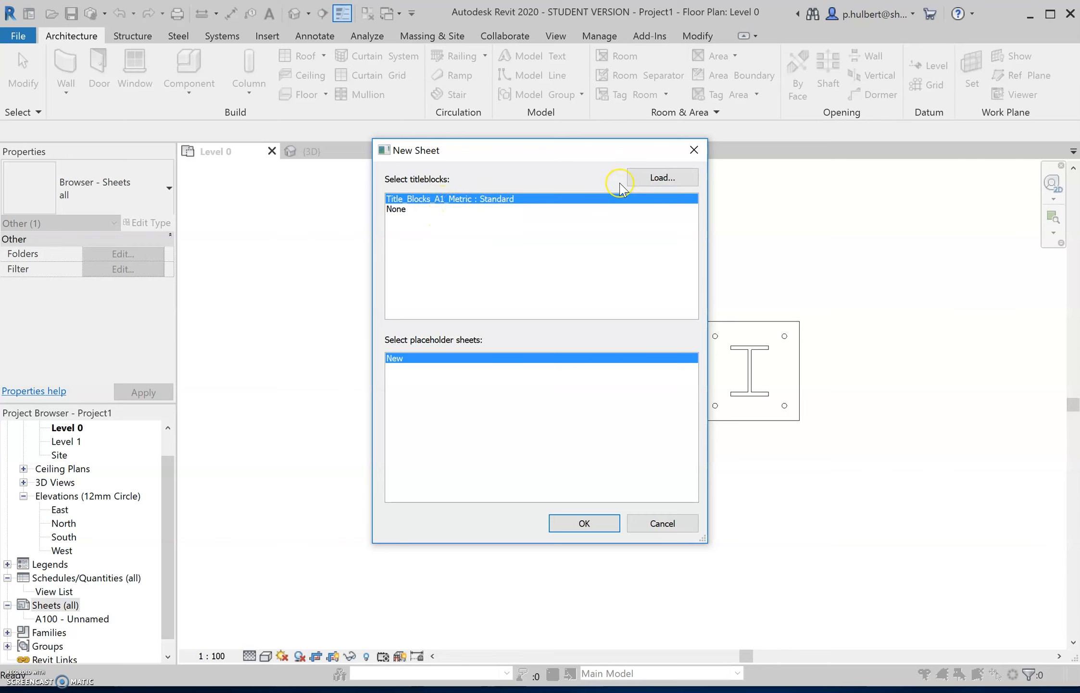
{"action": "left_click", "coordinate": [662, 177]}
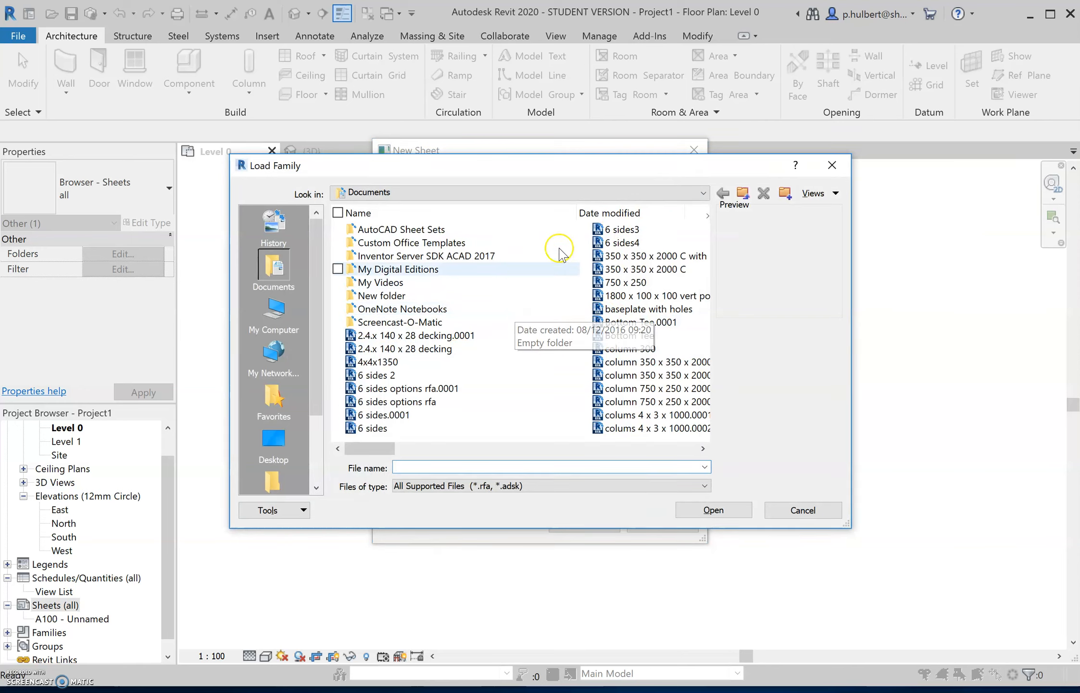
{"action": "left_click", "coordinate": [701, 193]}
{"action": "left_click", "coordinate": [540, 272]}
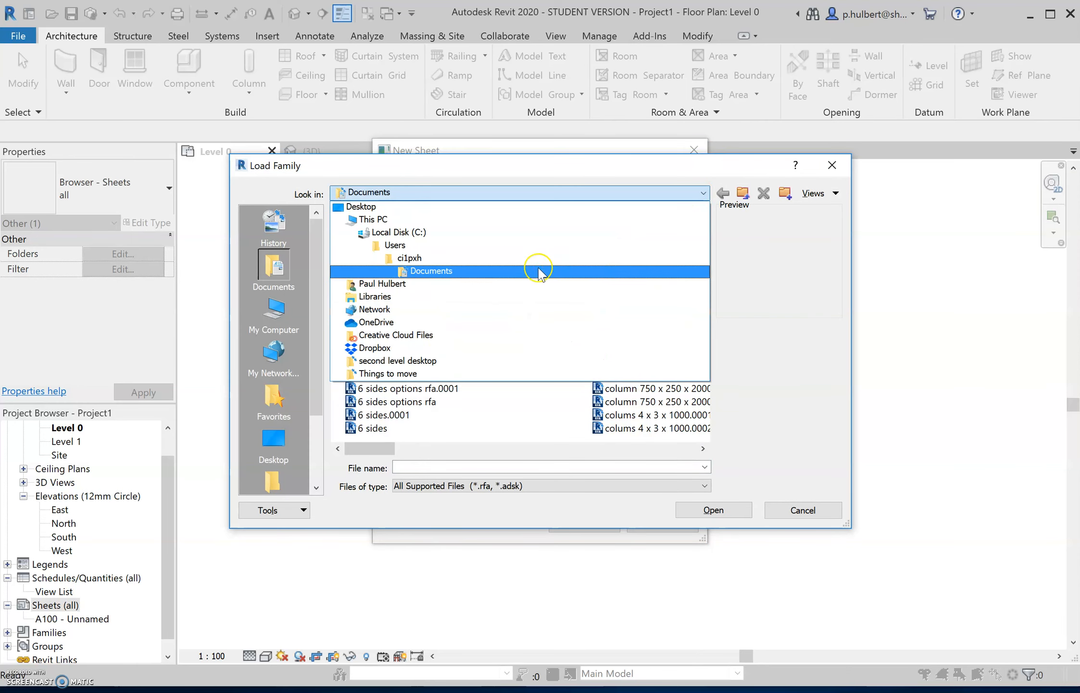
{"action": "left_click", "coordinate": [442, 272]}
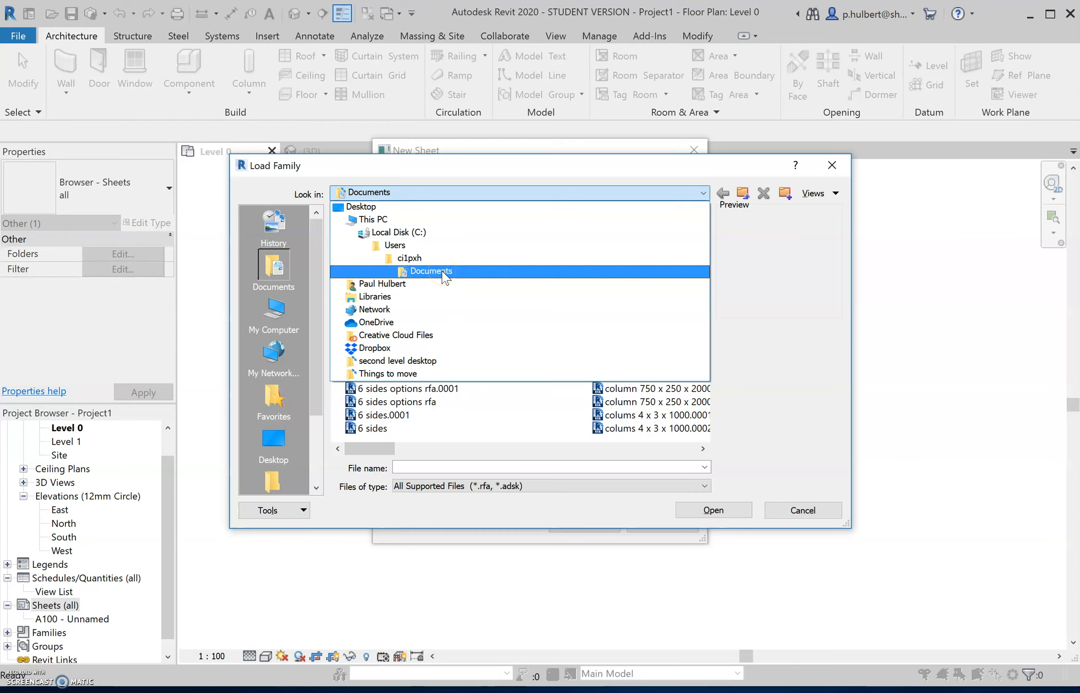
{"action": "left_click", "coordinate": [402, 231]}
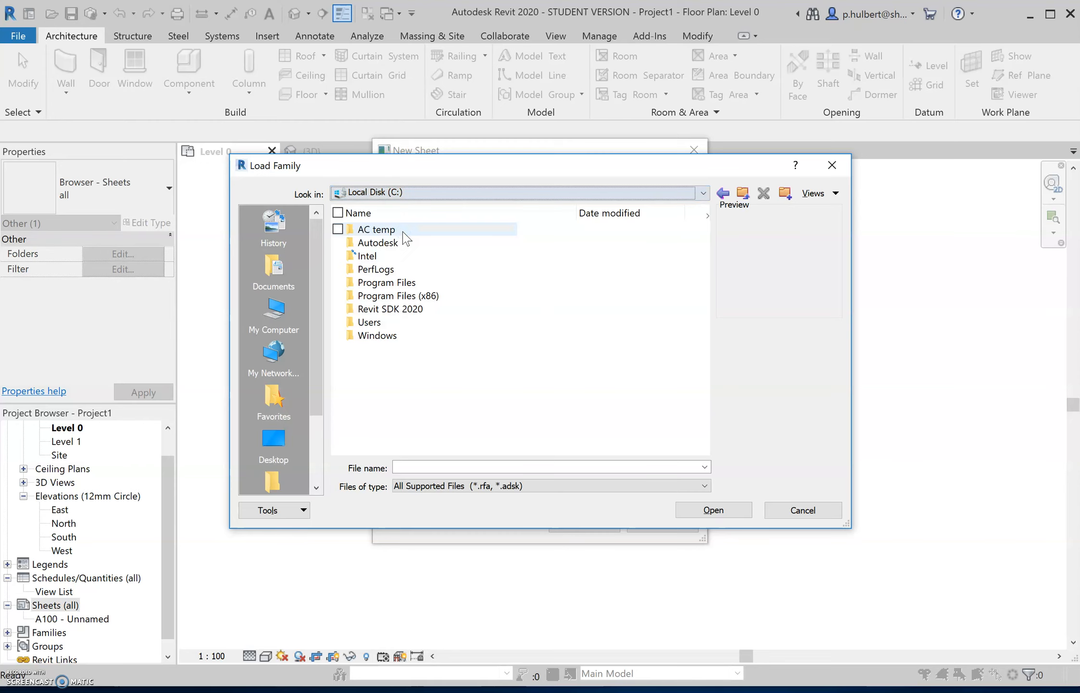
{"action": "double_click", "coordinate": [406, 242]}
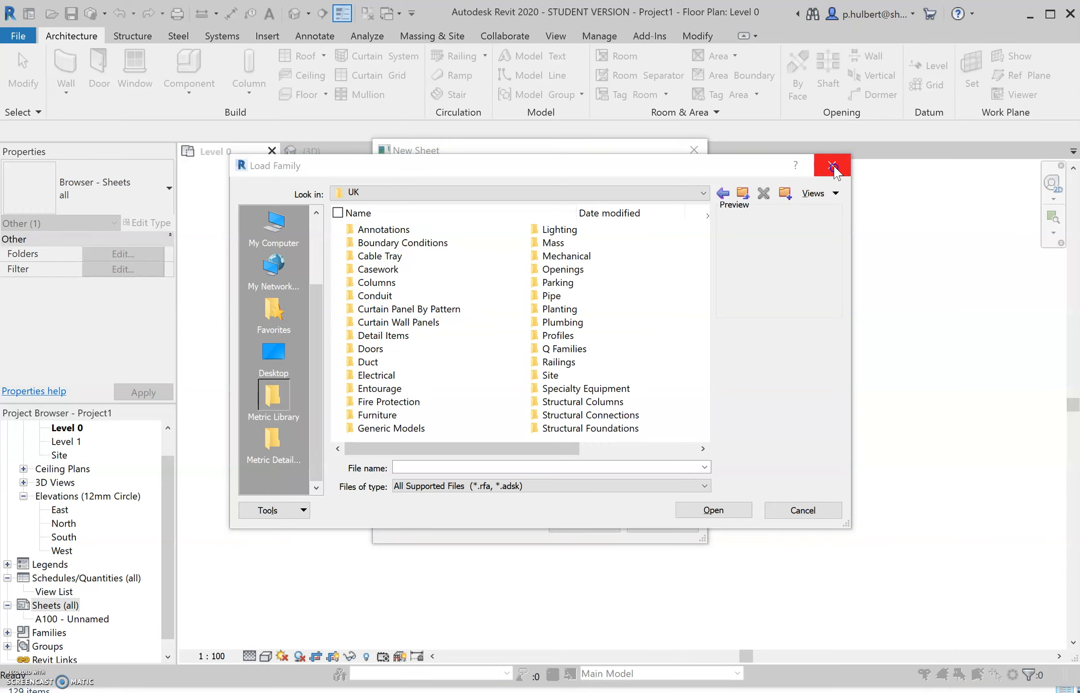
{"action": "left_click", "coordinate": [832, 165]}
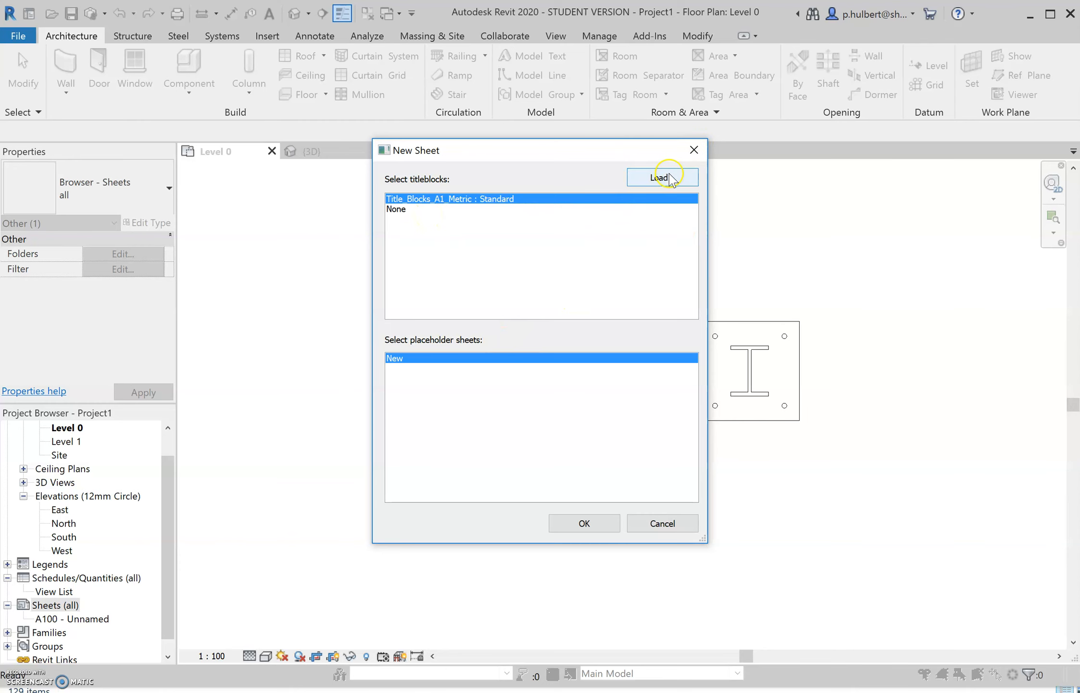
- Load the Title_Blocks_A3_Metric titleblock from the Metric Library's Titleblocks folder and create the new sheet with it
{"action": "left_click", "coordinate": [669, 177]}
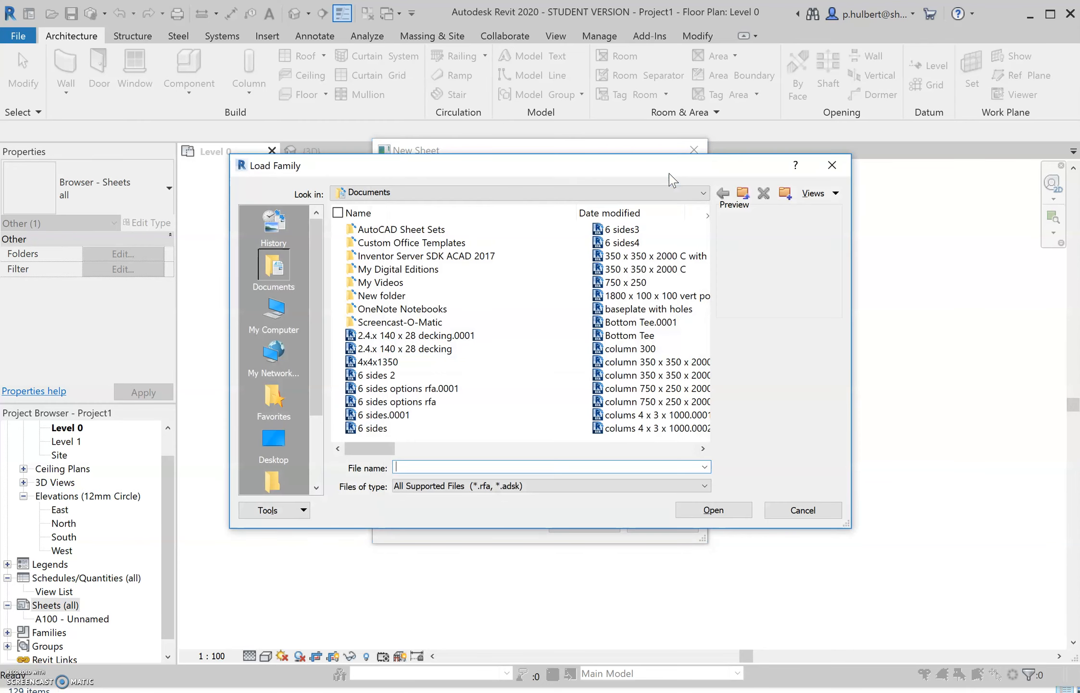
{"action": "scroll", "coordinate": [276, 477], "scroll_direction": "down", "scroll_amount": 2}
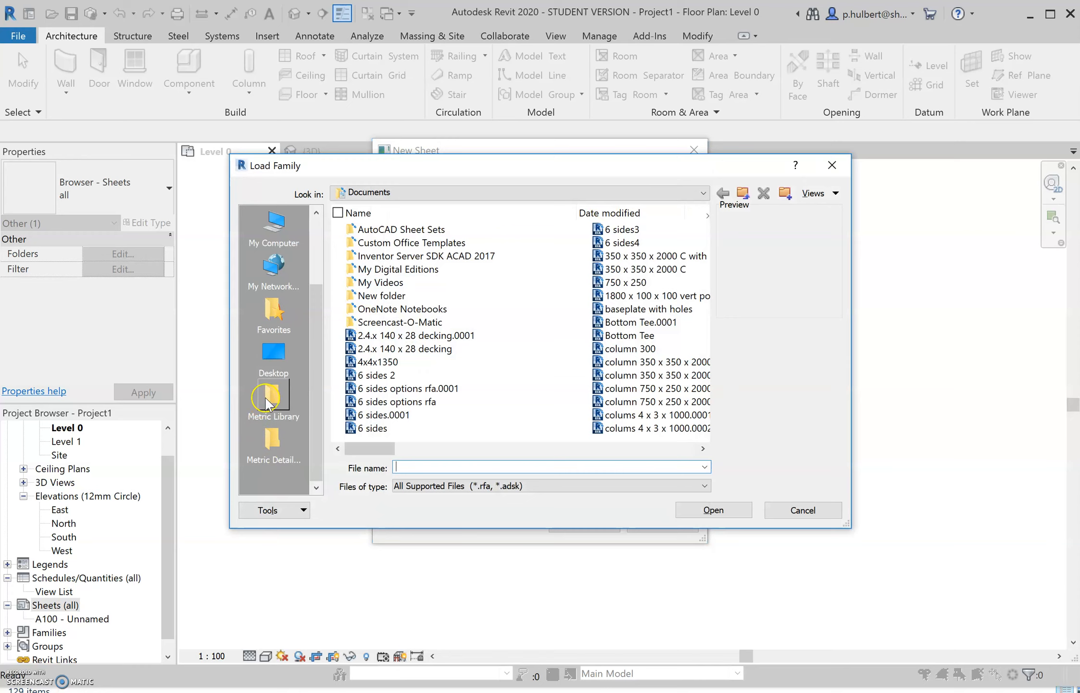
{"action": "left_click", "coordinate": [267, 402]}
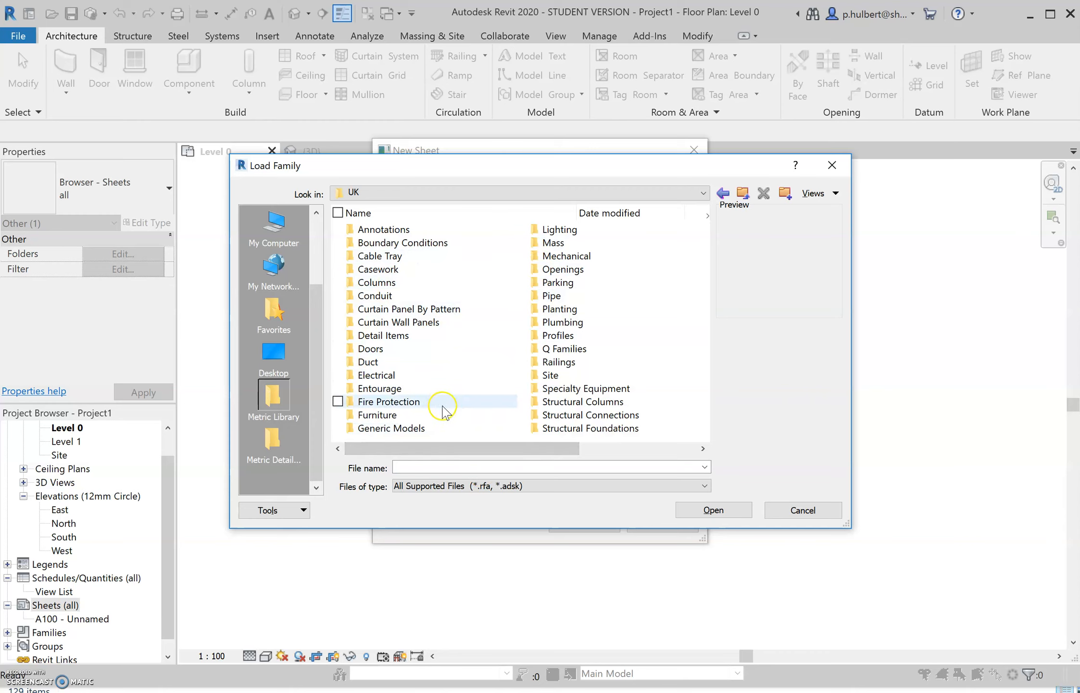
{"action": "left_click_drag", "start_coordinate": [456, 448], "coordinate": [574, 452]}
{"action": "left_click", "coordinate": [556, 336]}
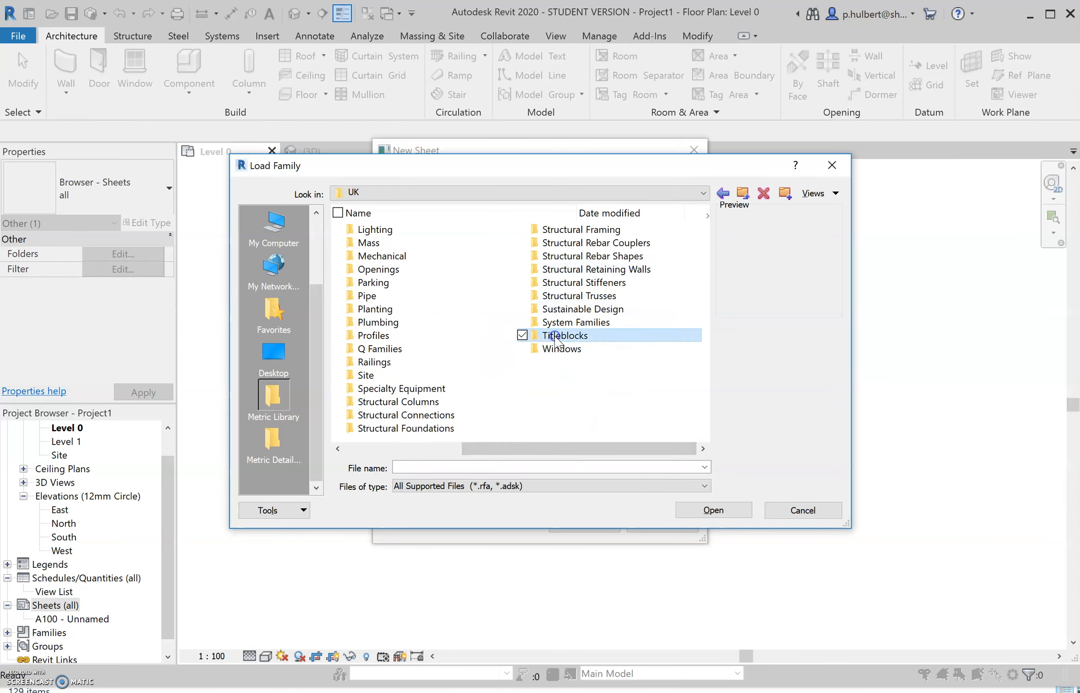
{"action": "double_click", "coordinate": [556, 335]}
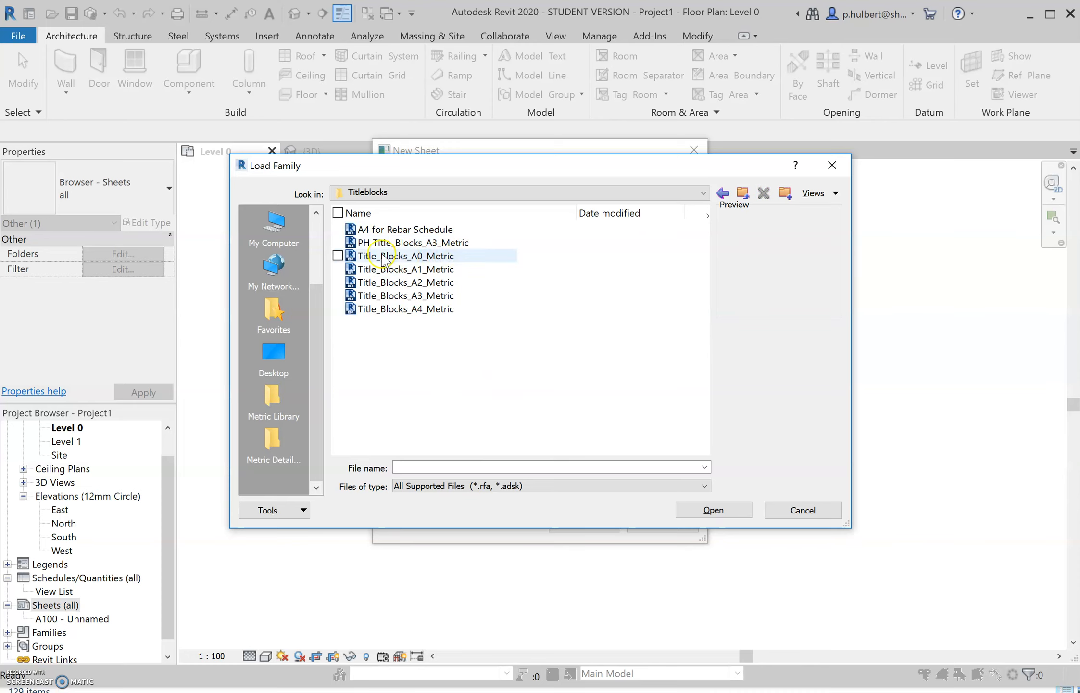
{"action": "left_click", "coordinate": [381, 297]}
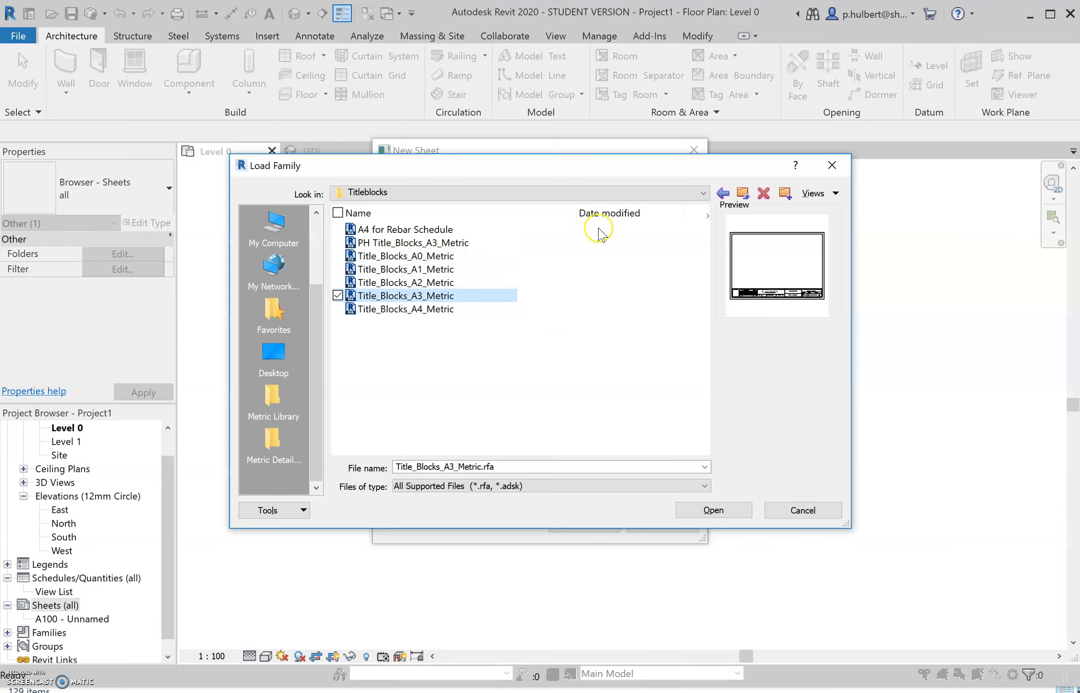
{"action": "left_click", "coordinate": [712, 510]}
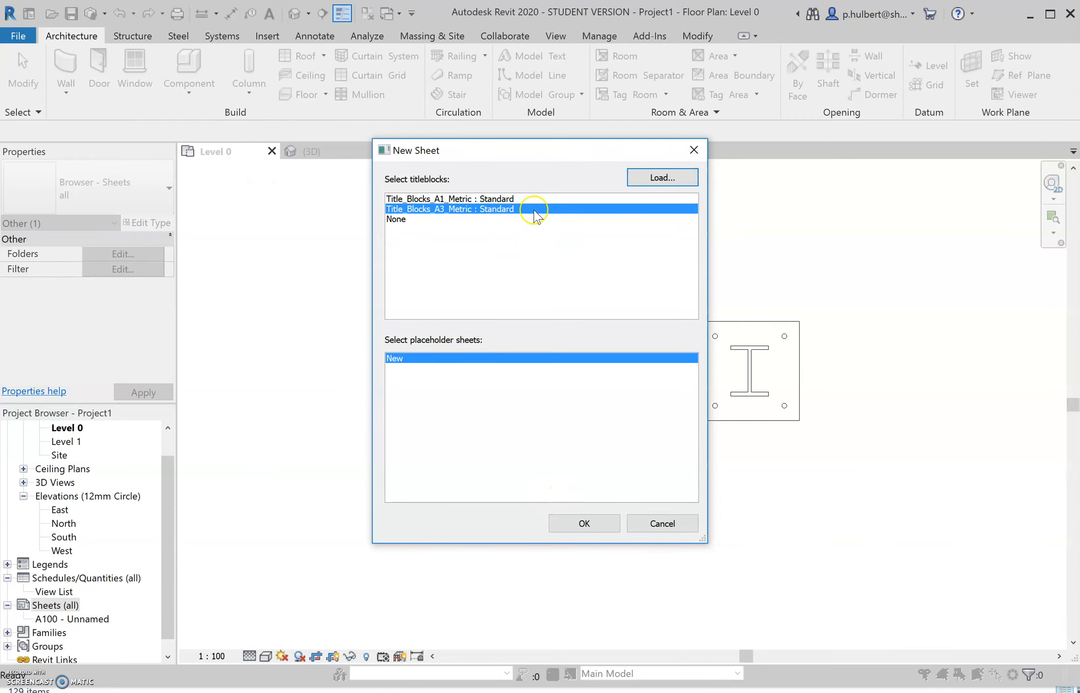
{"action": "left_click", "coordinate": [585, 523]}
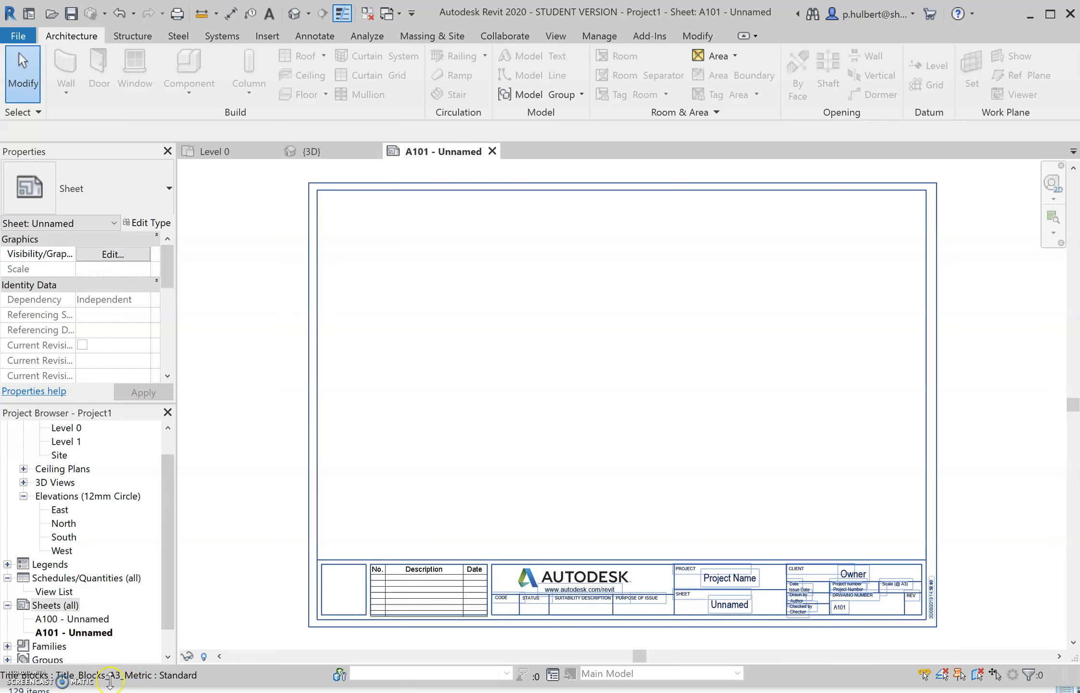
- Rename sheet A101 as "Column and Baseplate Views", keeping its sheet number
{"action": "right_click", "coordinate": [85, 635]}
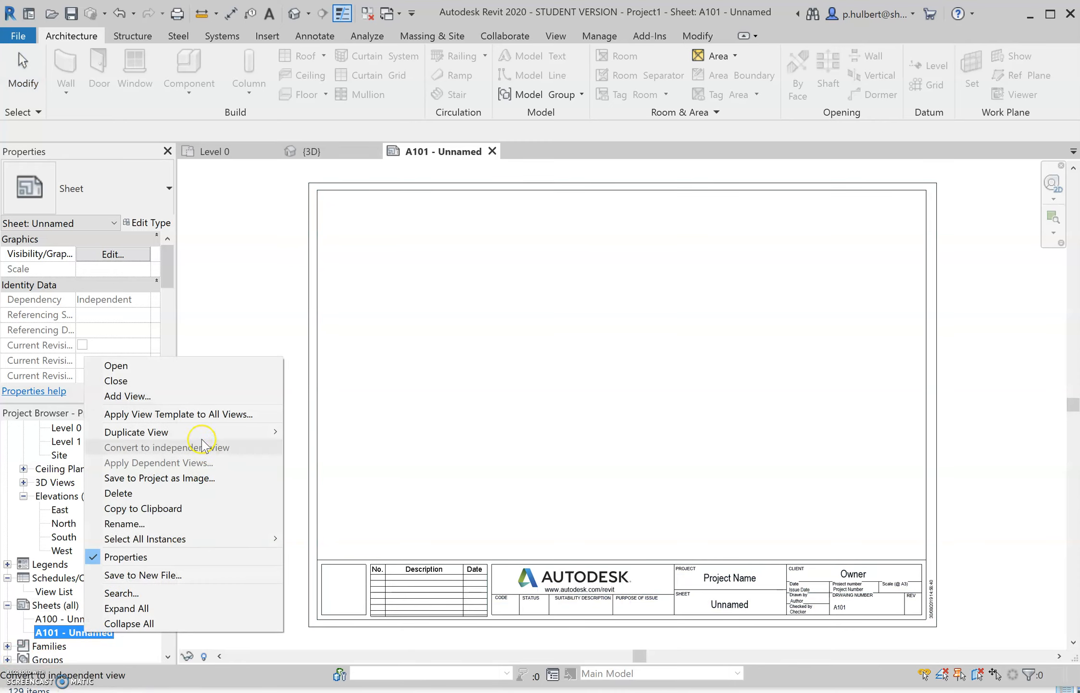
{"action": "left_click", "coordinate": [200, 523]}
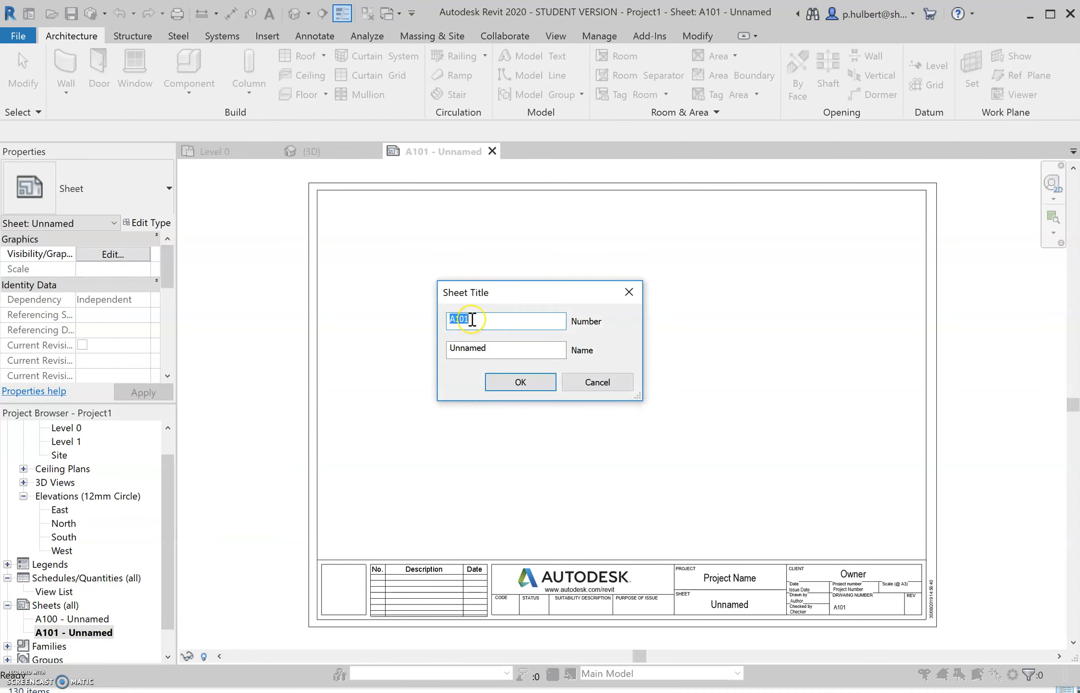
{"action": "left_click_drag", "start_coordinate": [493, 349], "coordinate": [461, 350]}
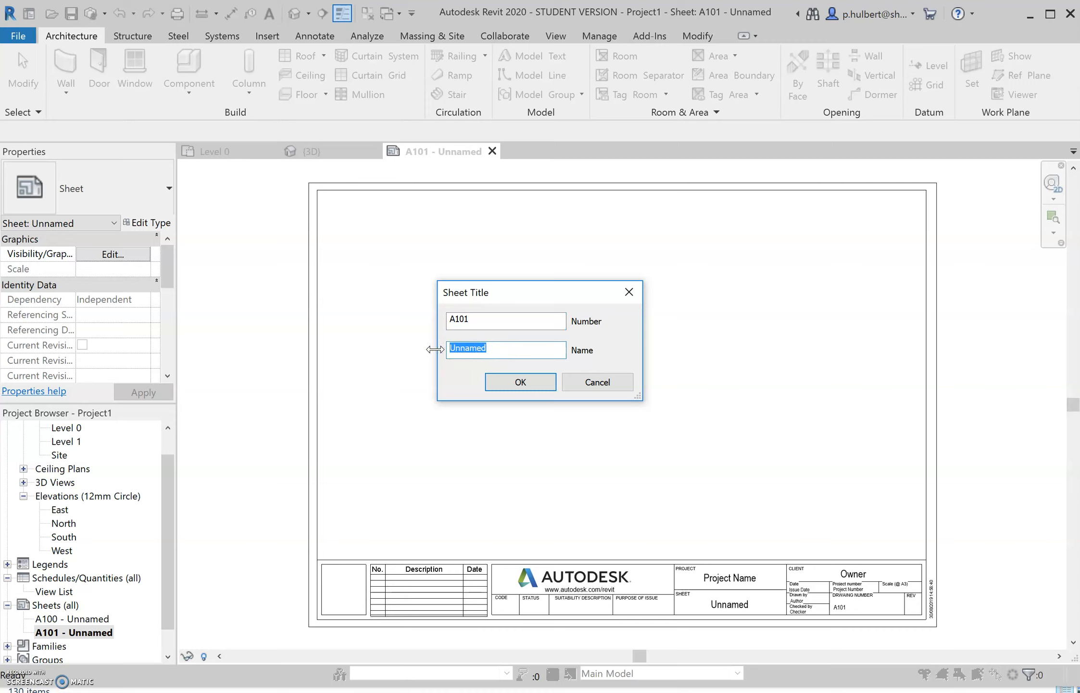
{"action": "type", "text": "Column and Baseplate Views"}
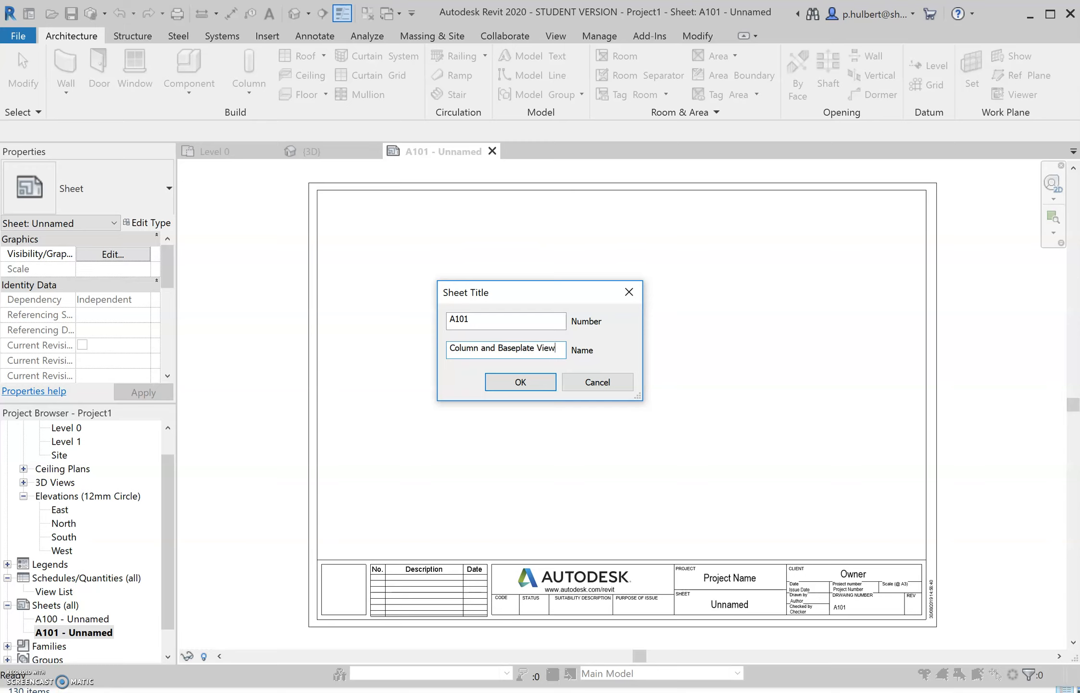
{"action": "left_click", "coordinate": [528, 383]}
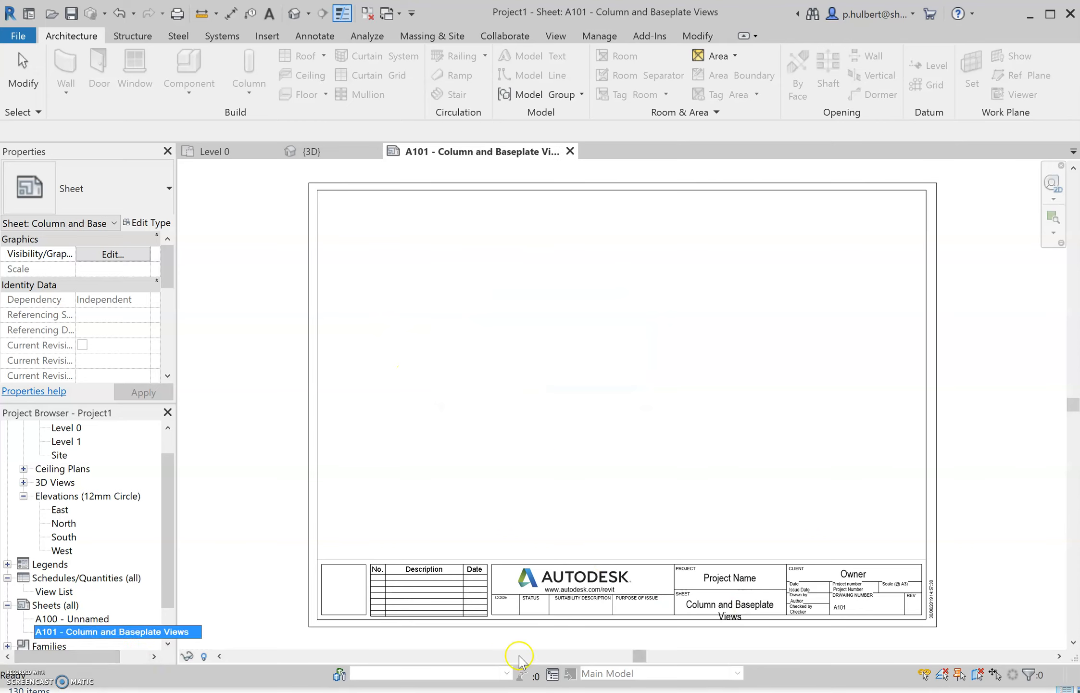
{"action": "left_click", "coordinate": [726, 607]}
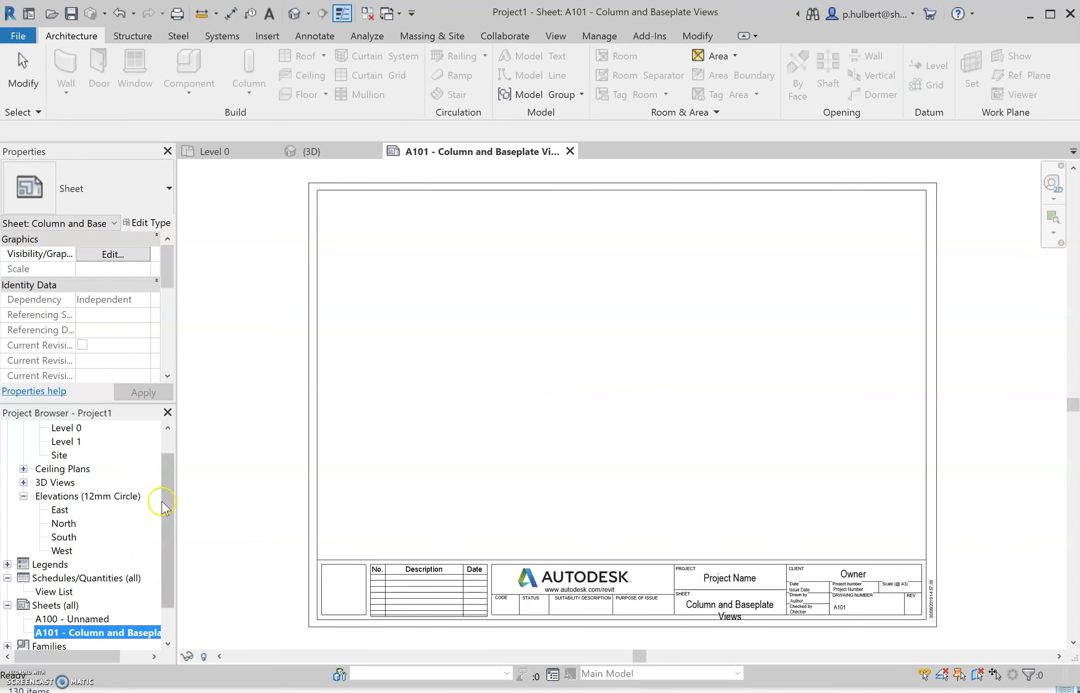
- Open the South elevation and set its view scale to 1 : 20
{"action": "left_click_drag", "start_coordinate": [170, 500], "coordinate": [167, 455]}
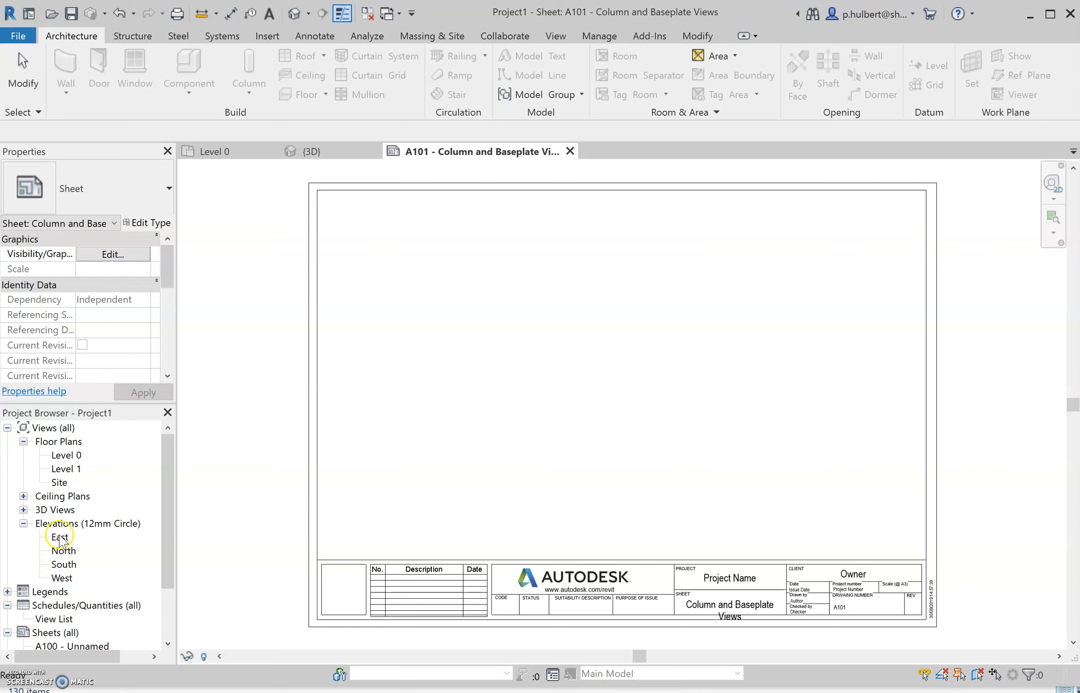
{"action": "double_click", "coordinate": [64, 564]}
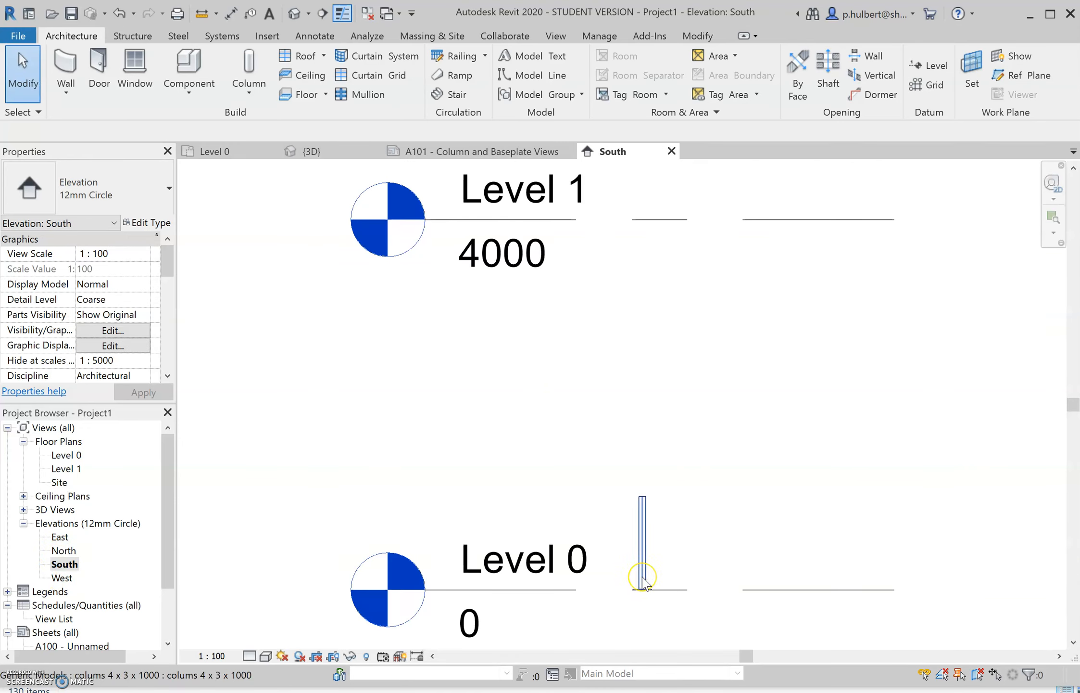
{"action": "scroll", "coordinate": [643, 584], "scroll_direction": "down", "scroll_amount": 1}
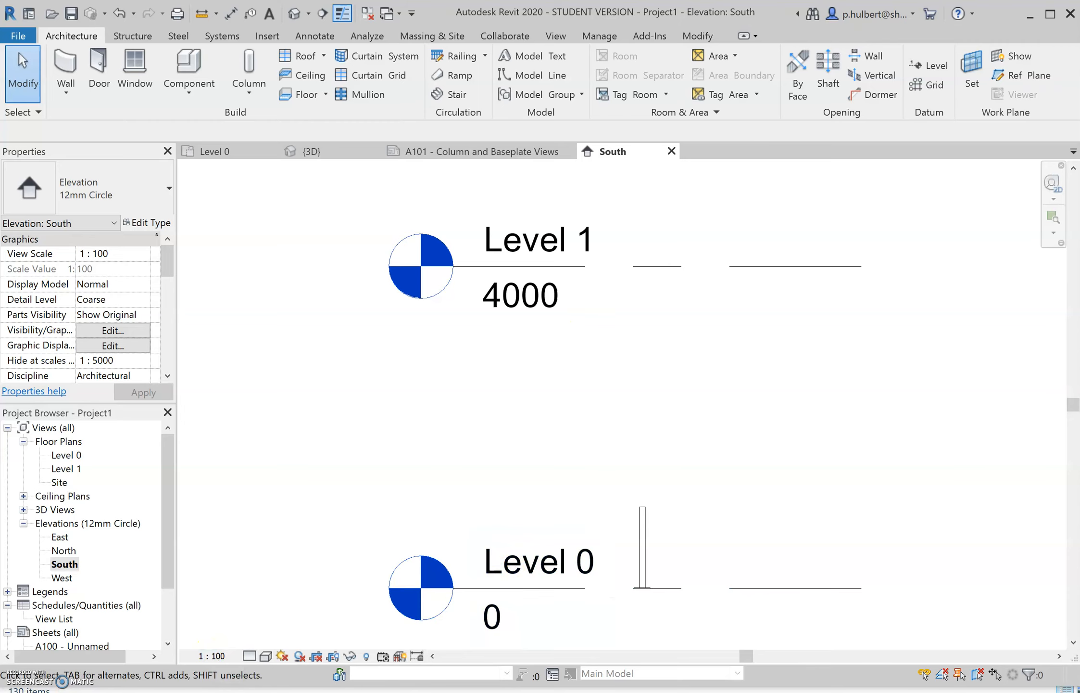
{"action": "left_click", "coordinate": [219, 658]}
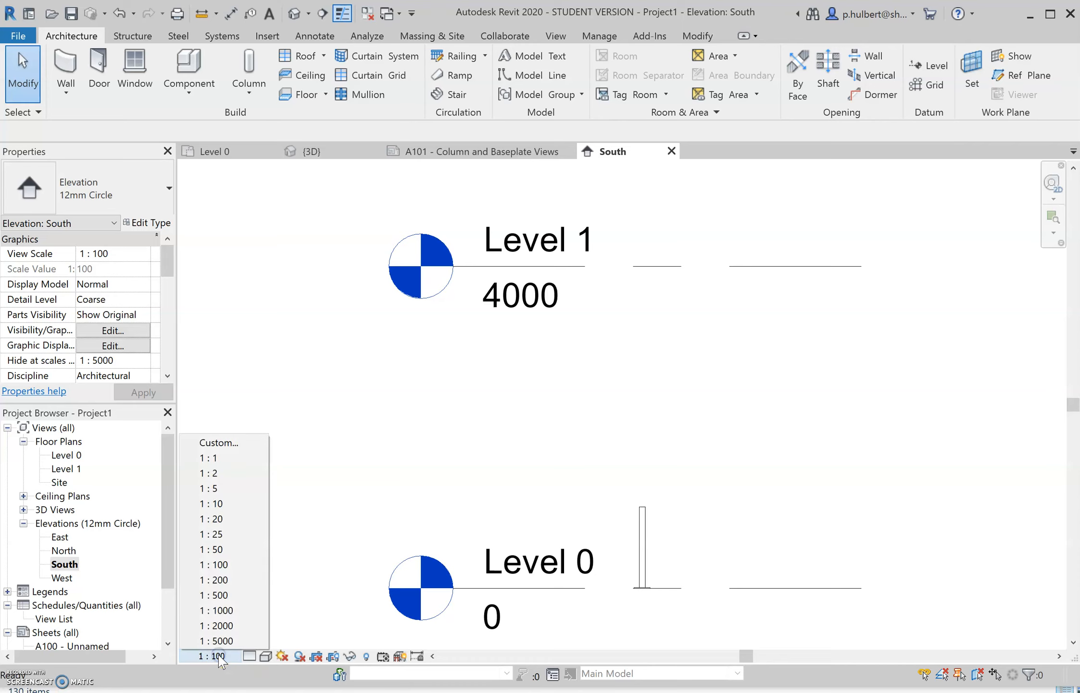
{"action": "left_click", "coordinate": [236, 519]}
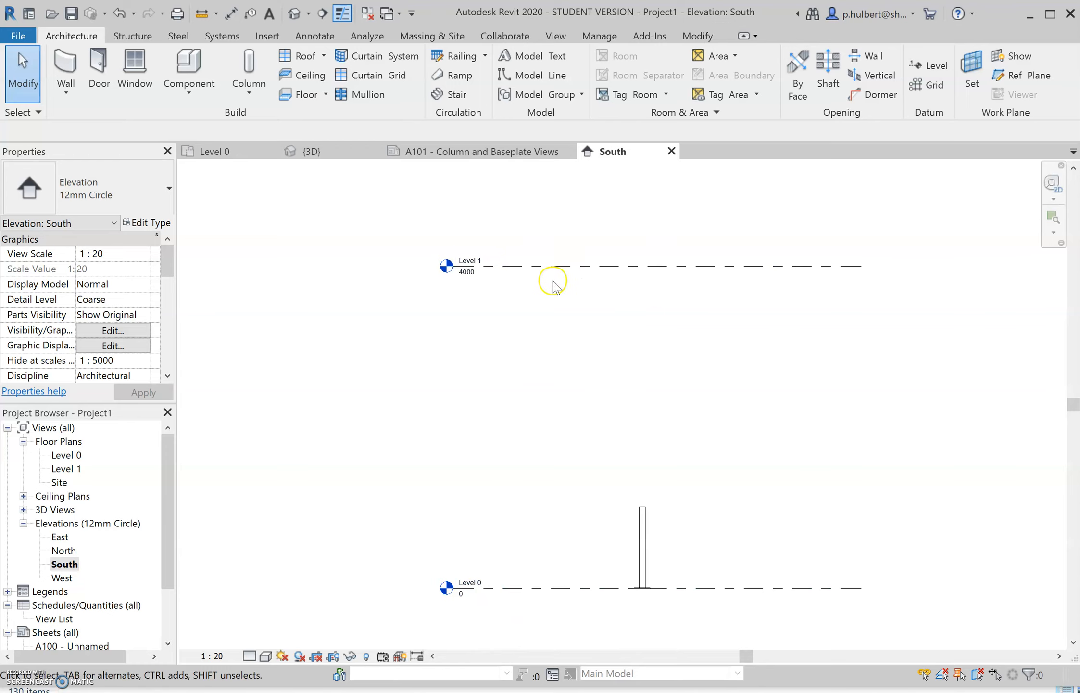
{"action": "scroll", "coordinate": [651, 419], "scroll_direction": "down", "scroll_amount": 1}
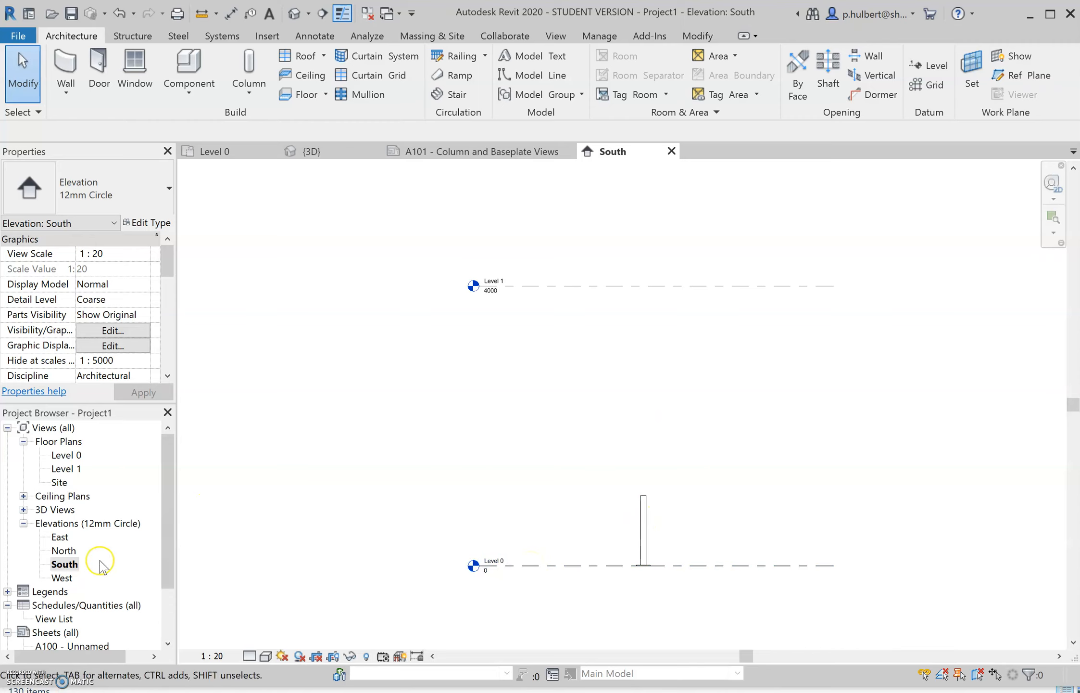
- Open sheet A101 - Column and Baseplate Views and place the South elevation in the left-centre of its drawing area
{"action": "left_click", "coordinate": [65, 564]}
{"action": "scroll", "coordinate": [87, 511], "scroll_direction": "down", "scroll_amount": 2}
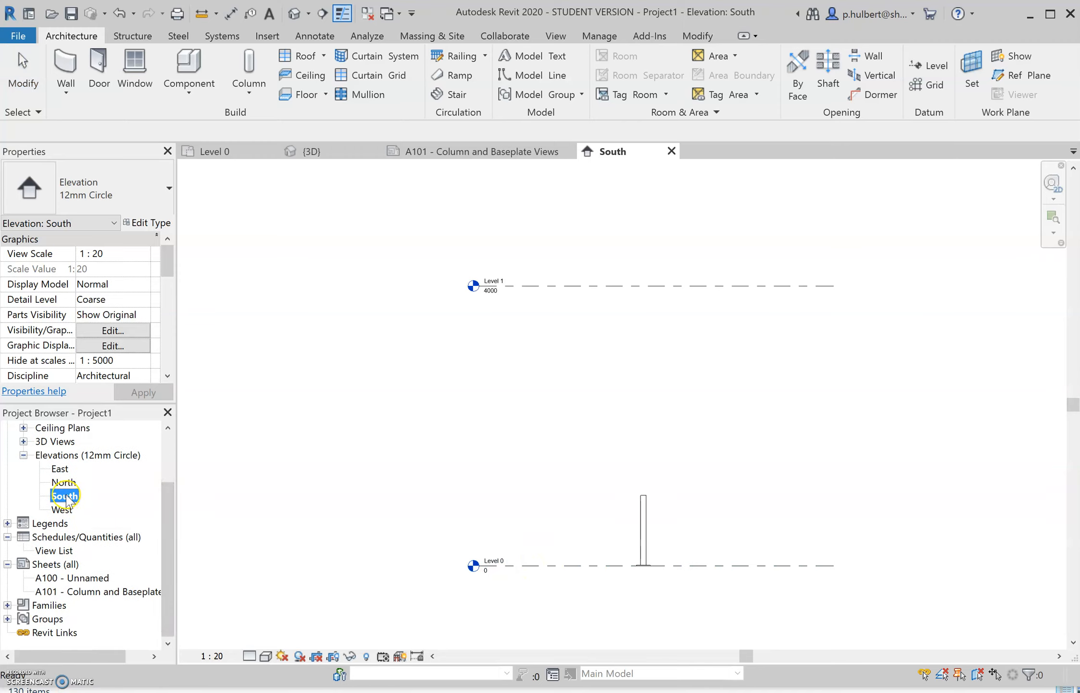
{"action": "double_click", "coordinate": [109, 592]}
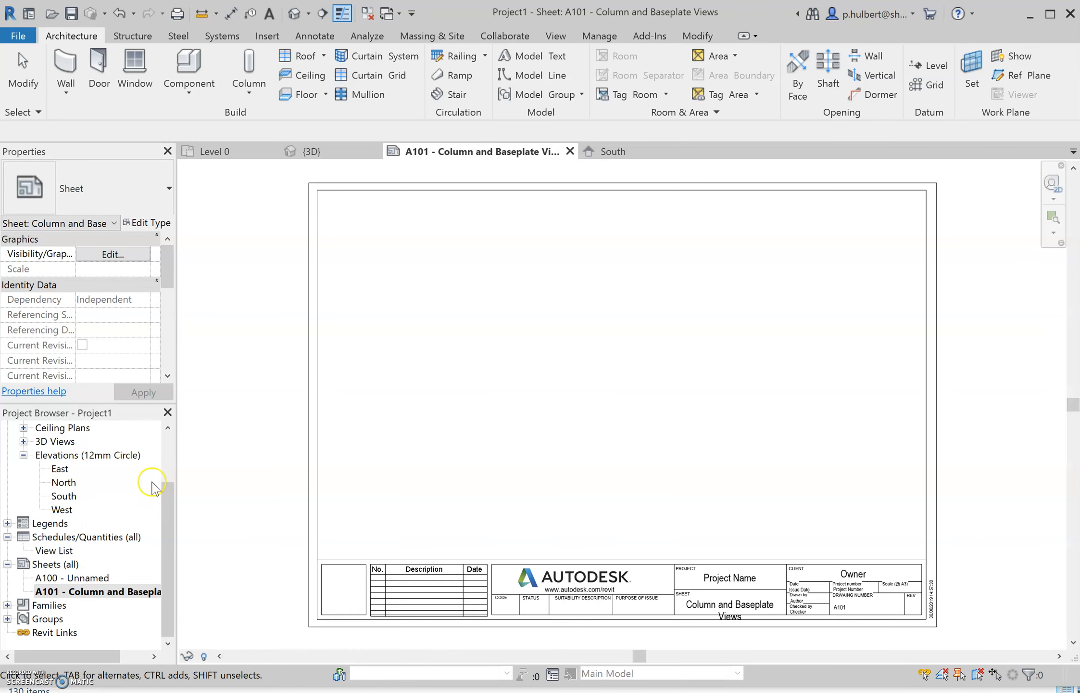
{"action": "left_click_drag", "start_coordinate": [64, 498], "coordinate": [553, 386]}
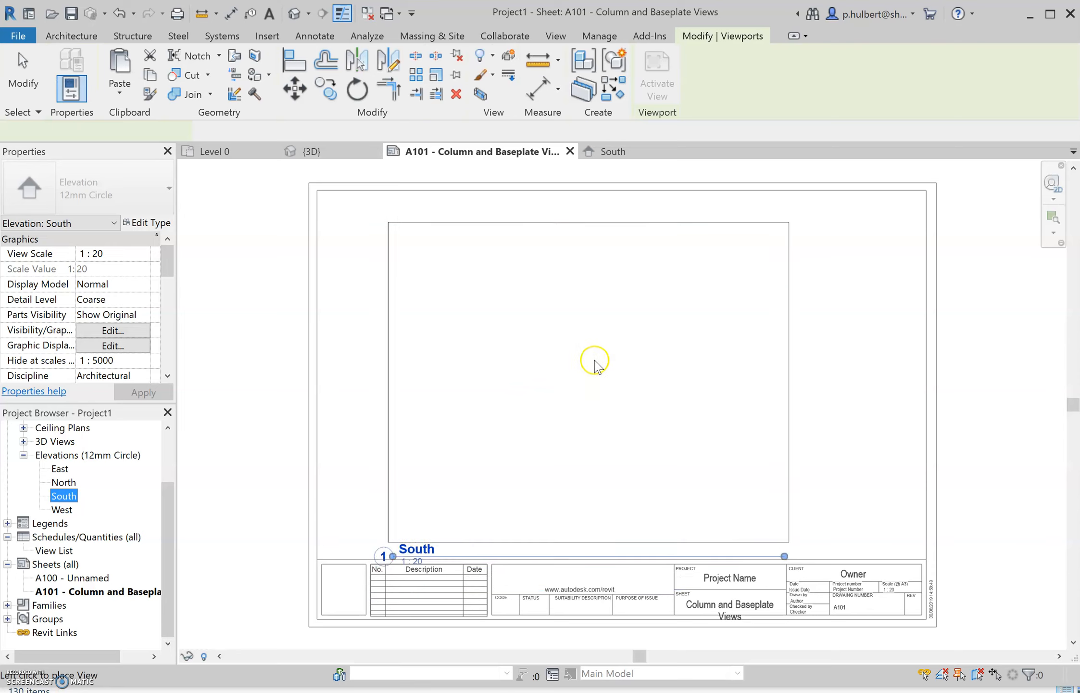
{"action": "left_click", "coordinate": [549, 368]}
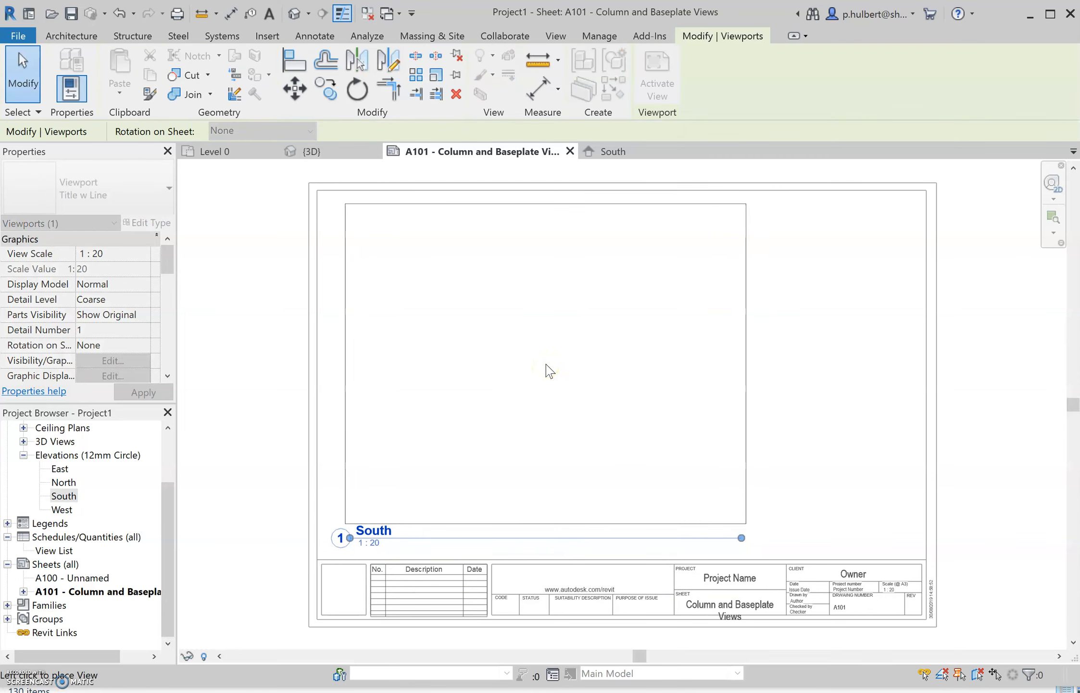